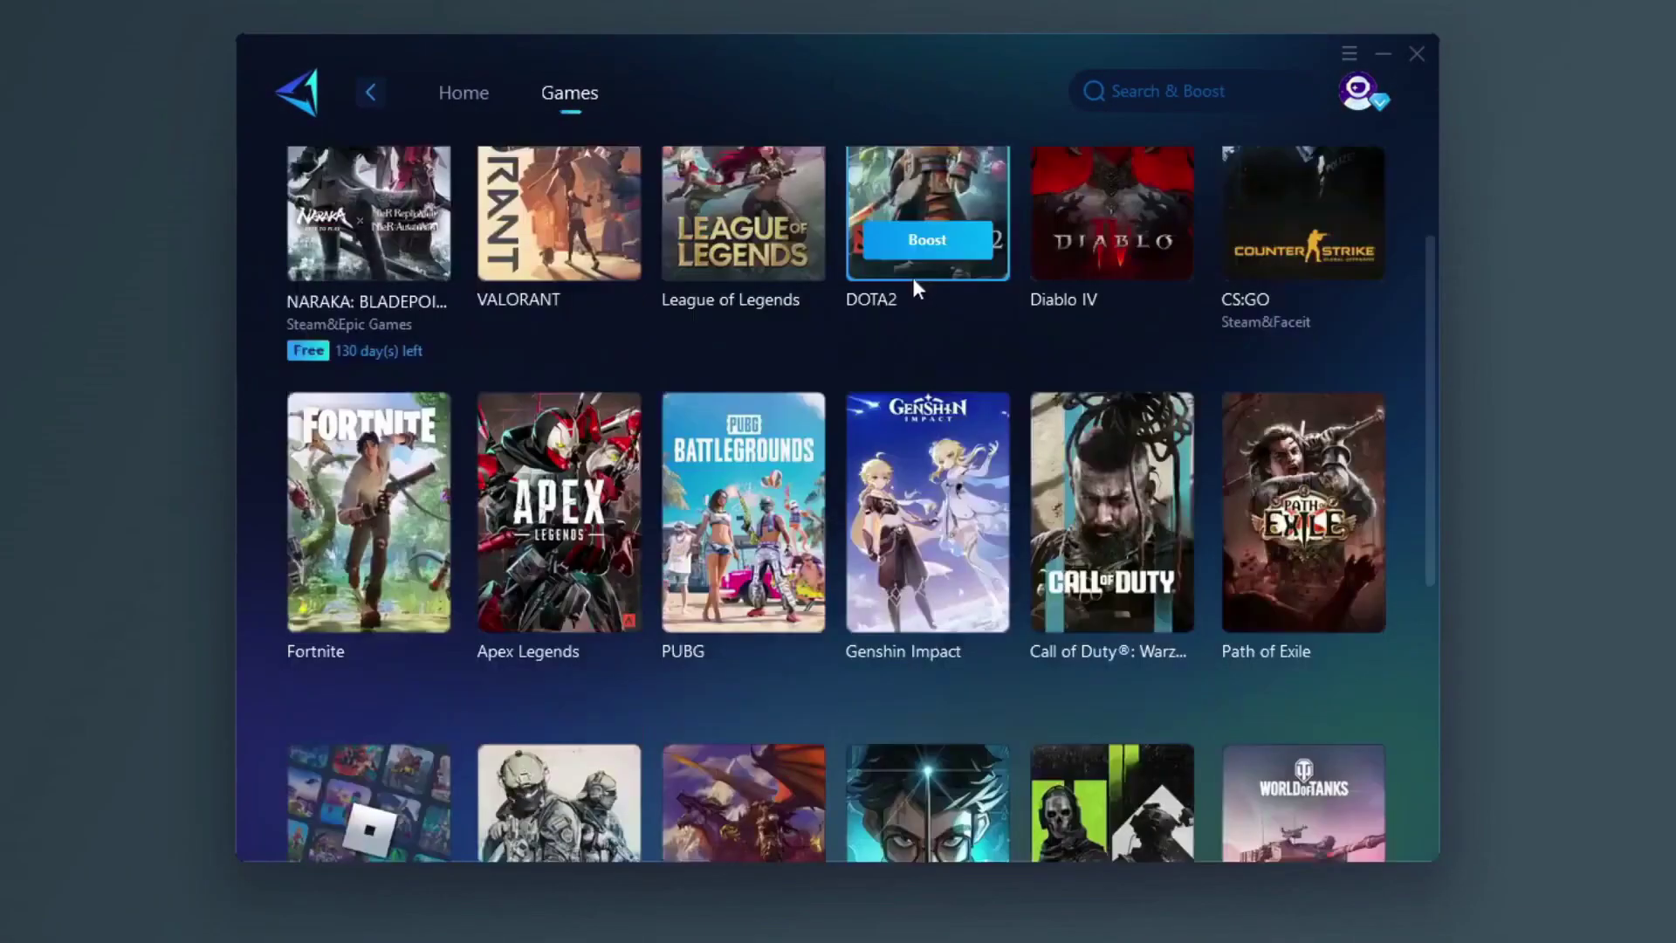
Scroll down the GearUP Booster website and download the Windows version
scroll(695, 338, "down", 3)
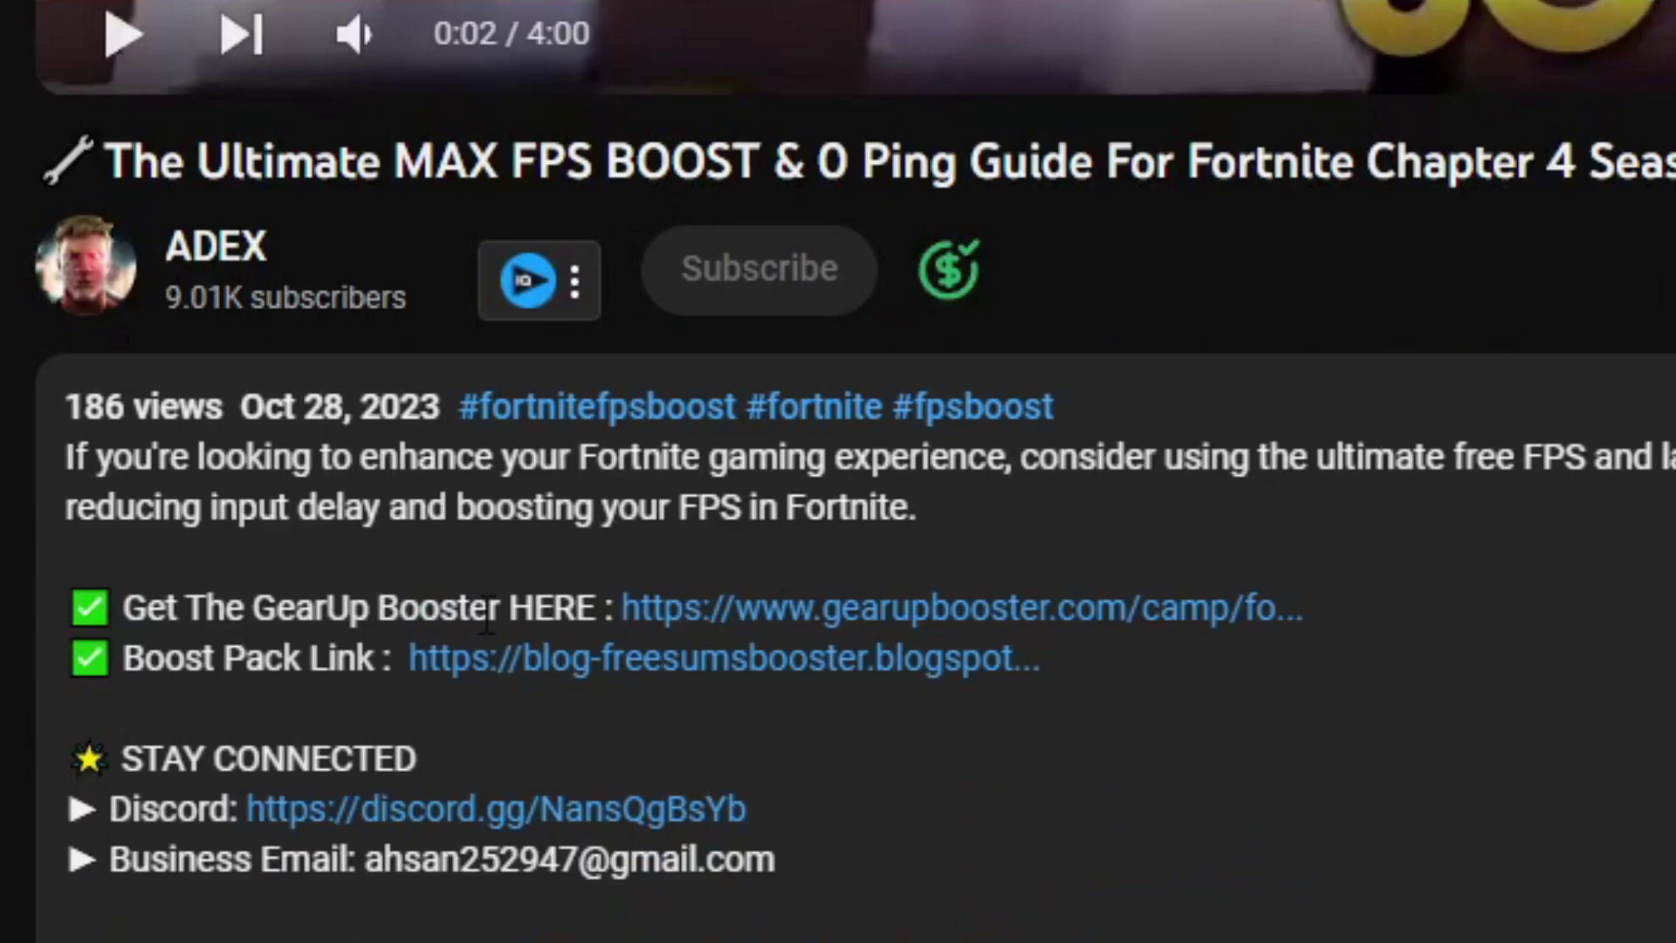
left_click(905, 615)
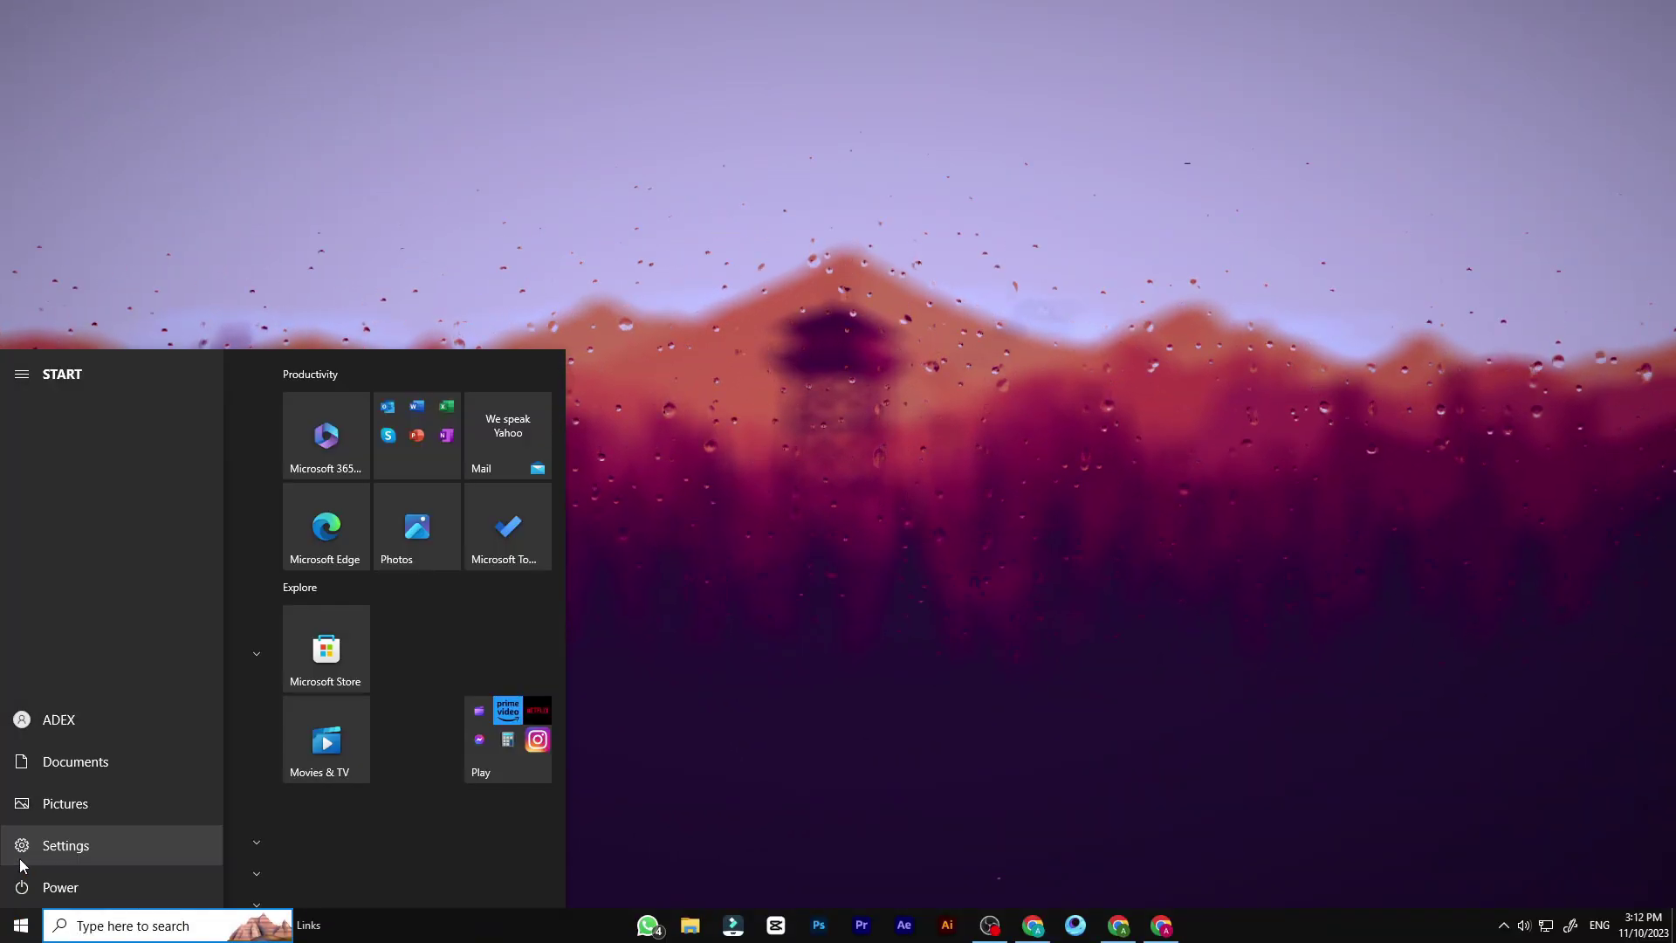
In Display settings, keep scaling at 100% and resolution at 1920 × 1080
left_click(21, 845)
left_click(358, 288)
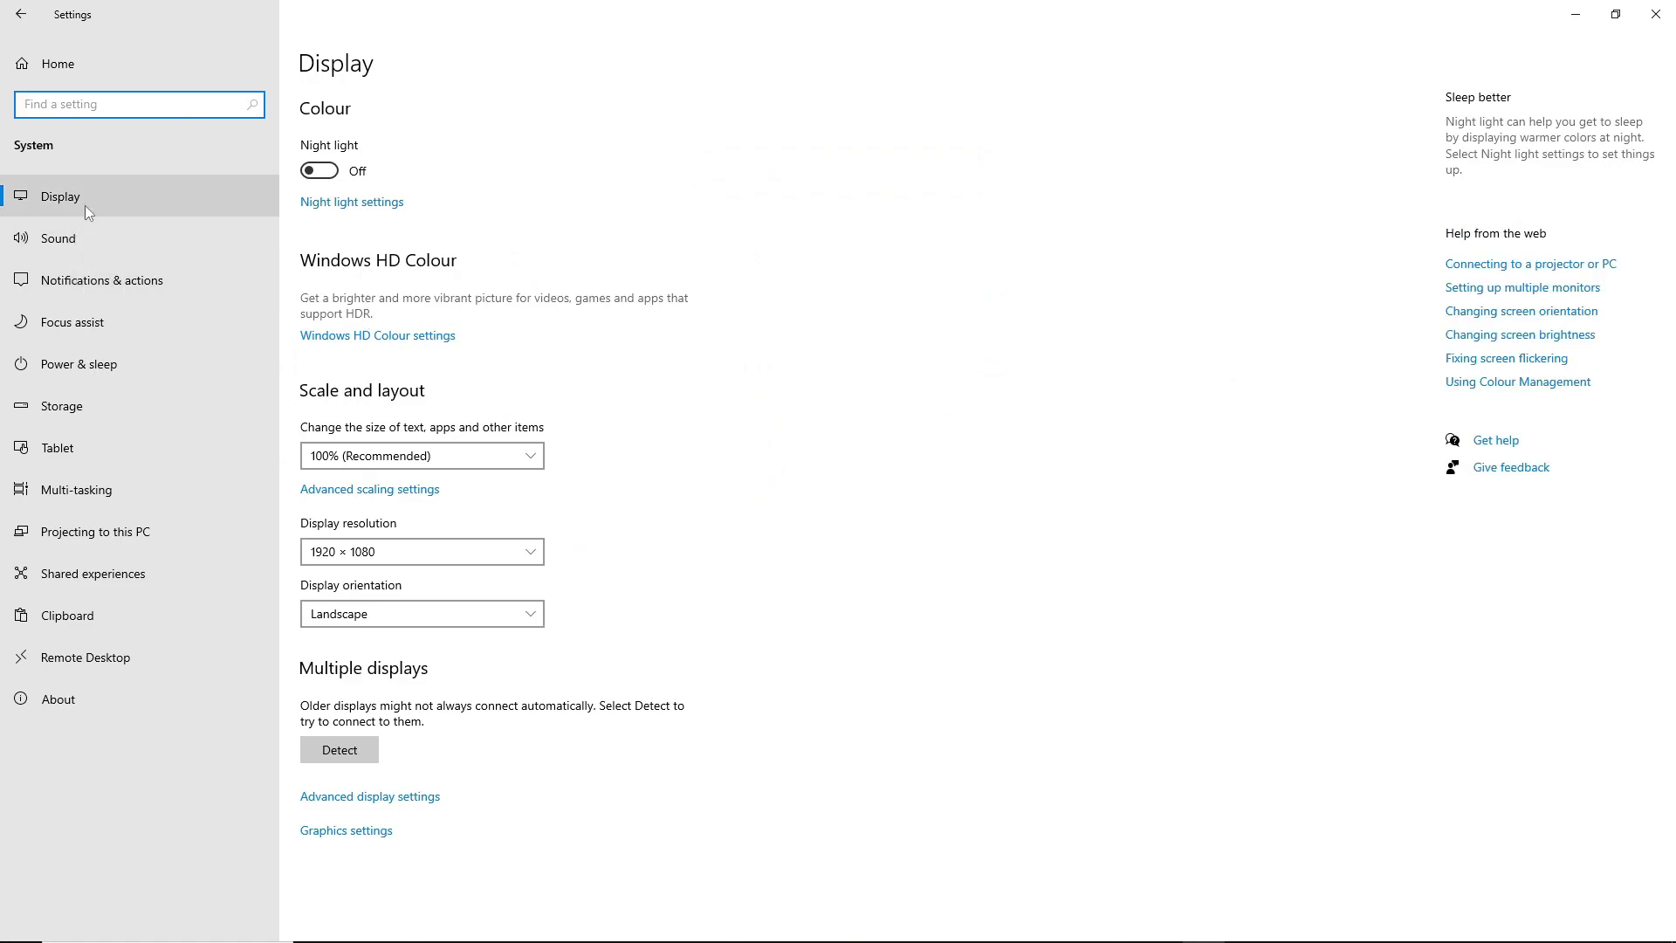
left_click(84, 199)
left_click(398, 452)
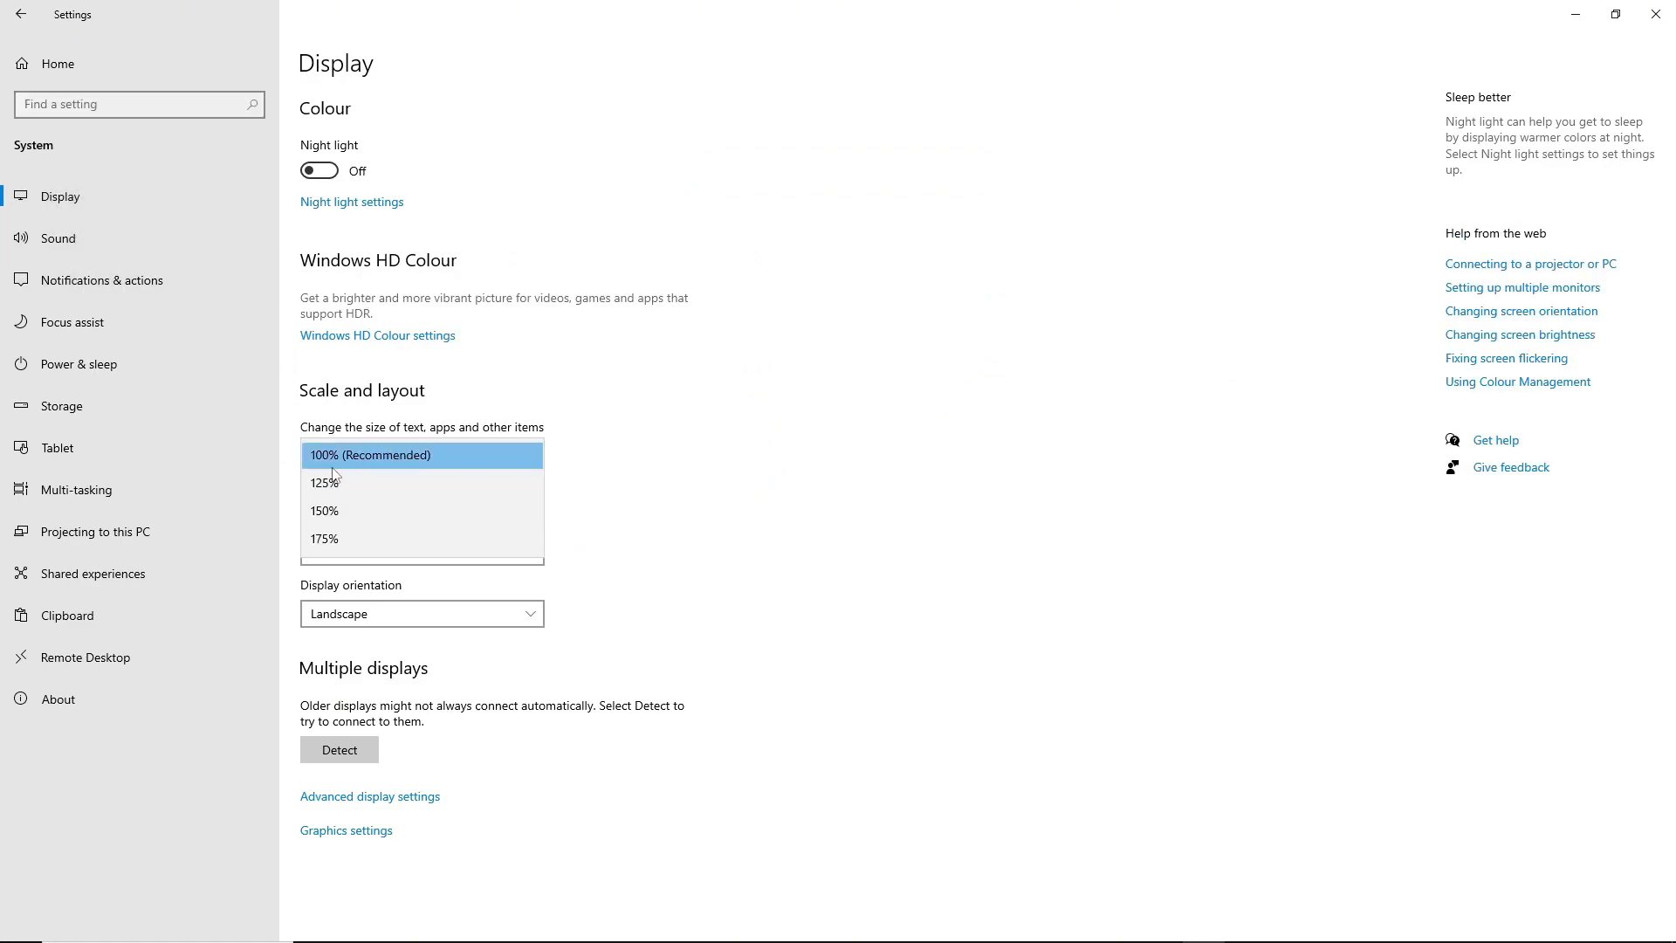
left_click(338, 456)
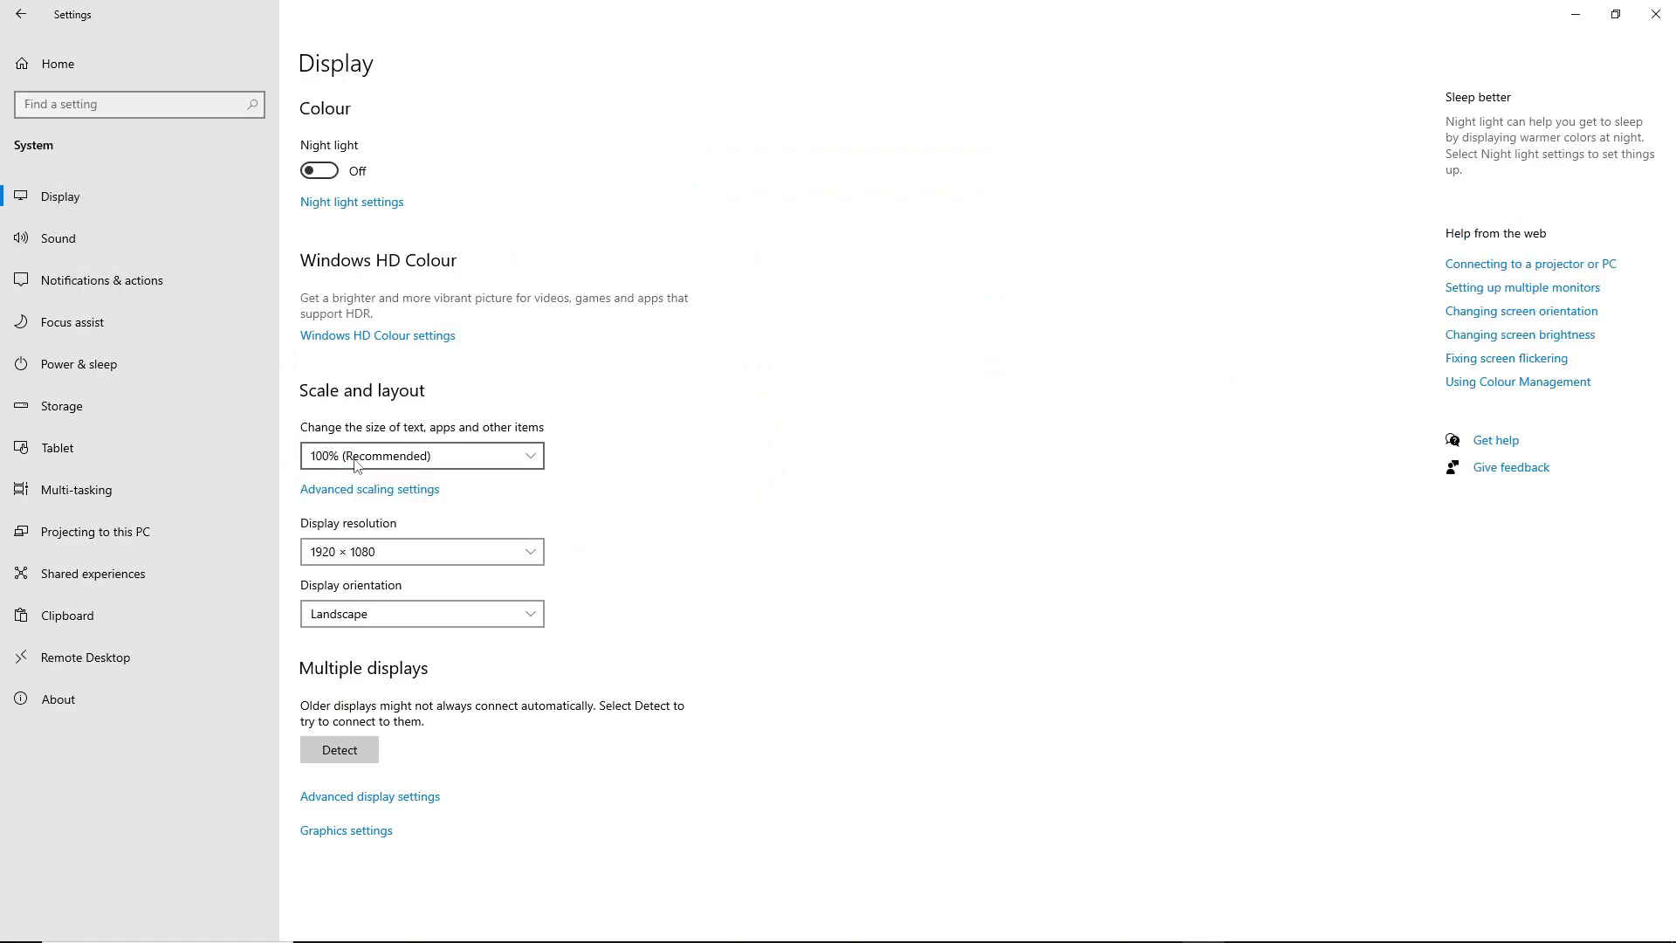
left_click(332, 552)
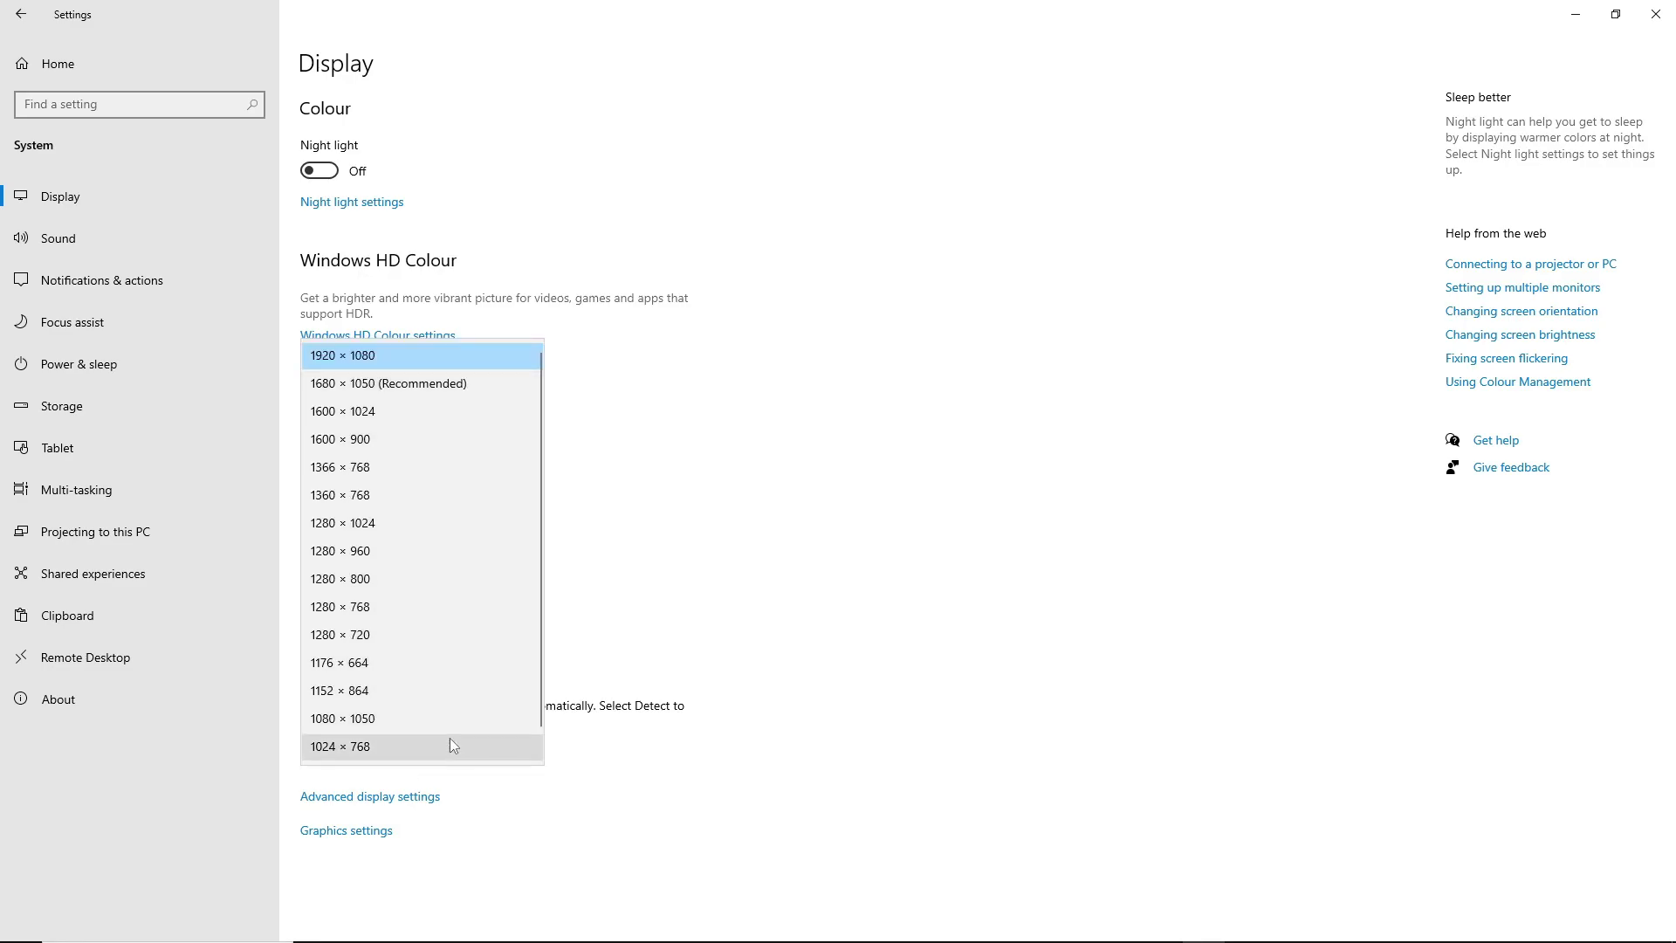
left_click(698, 450)
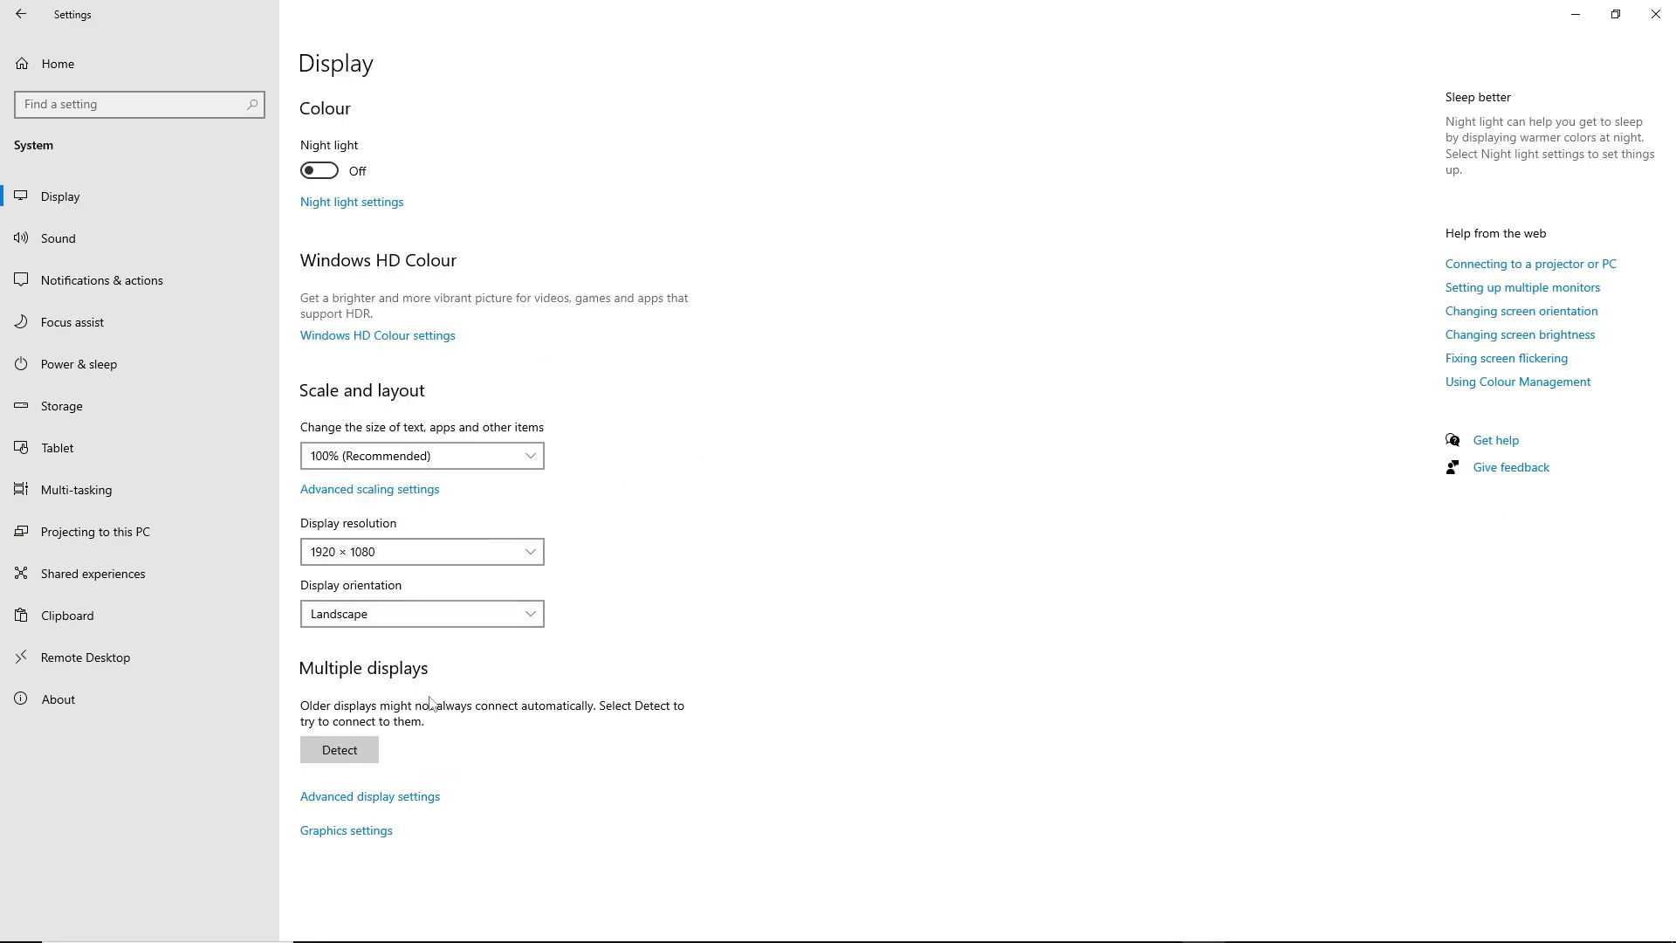
Review the Focus assist, device specifications and Remote Desktop settings pages
left_click(113, 321)
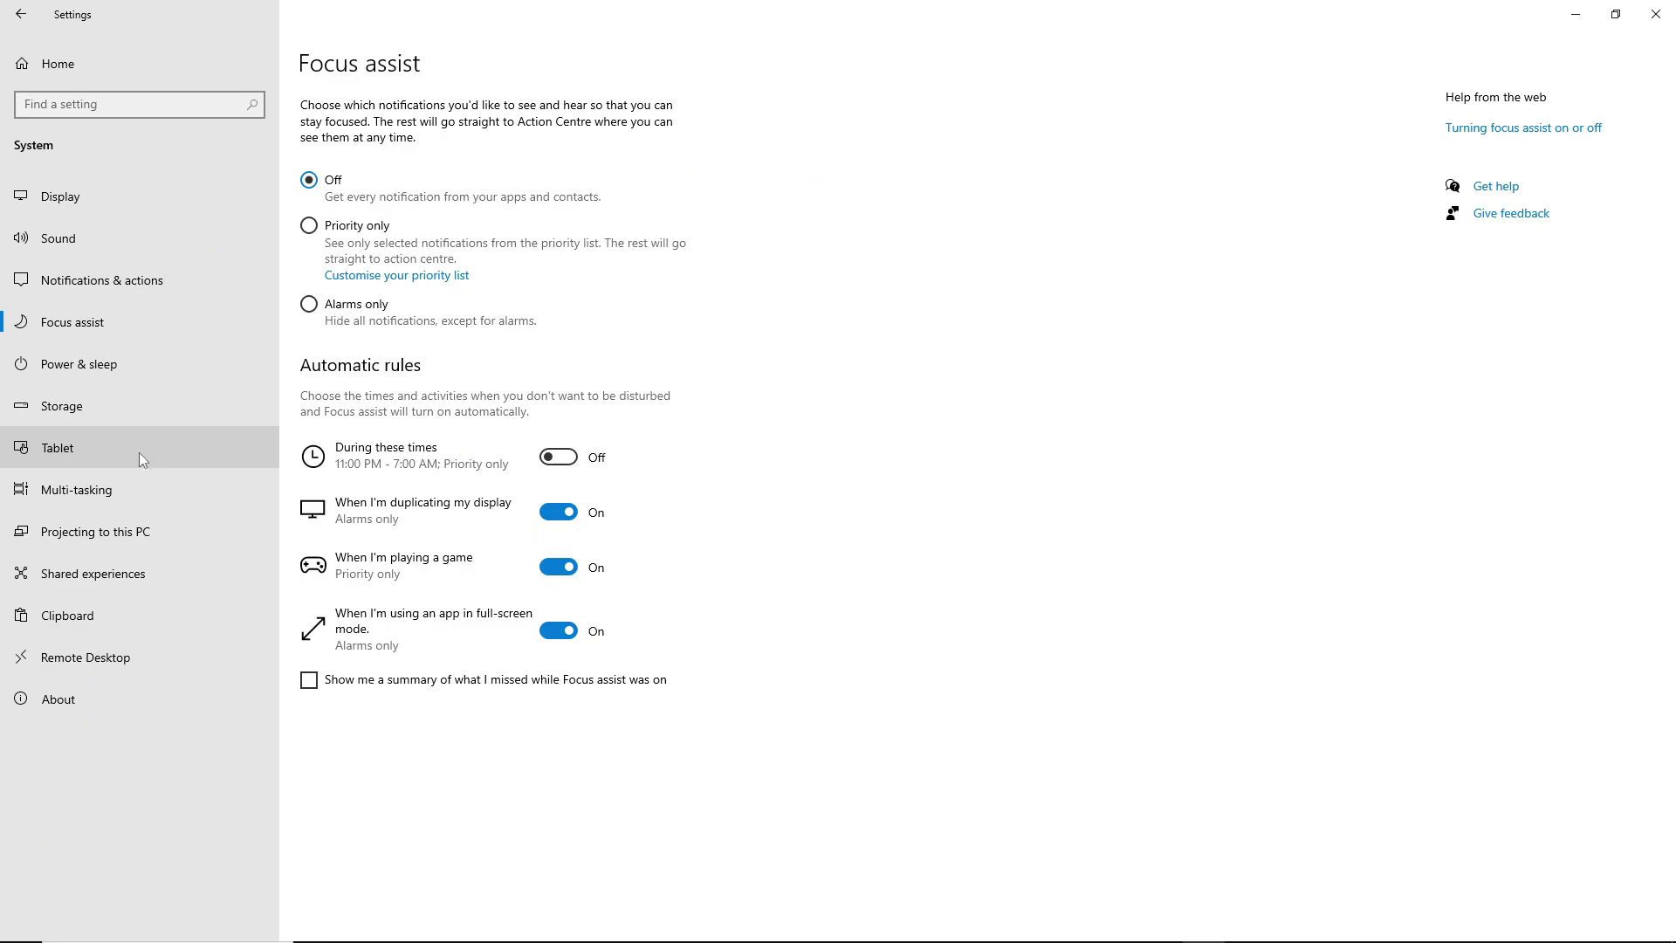
left_click(112, 699)
left_click(124, 668)
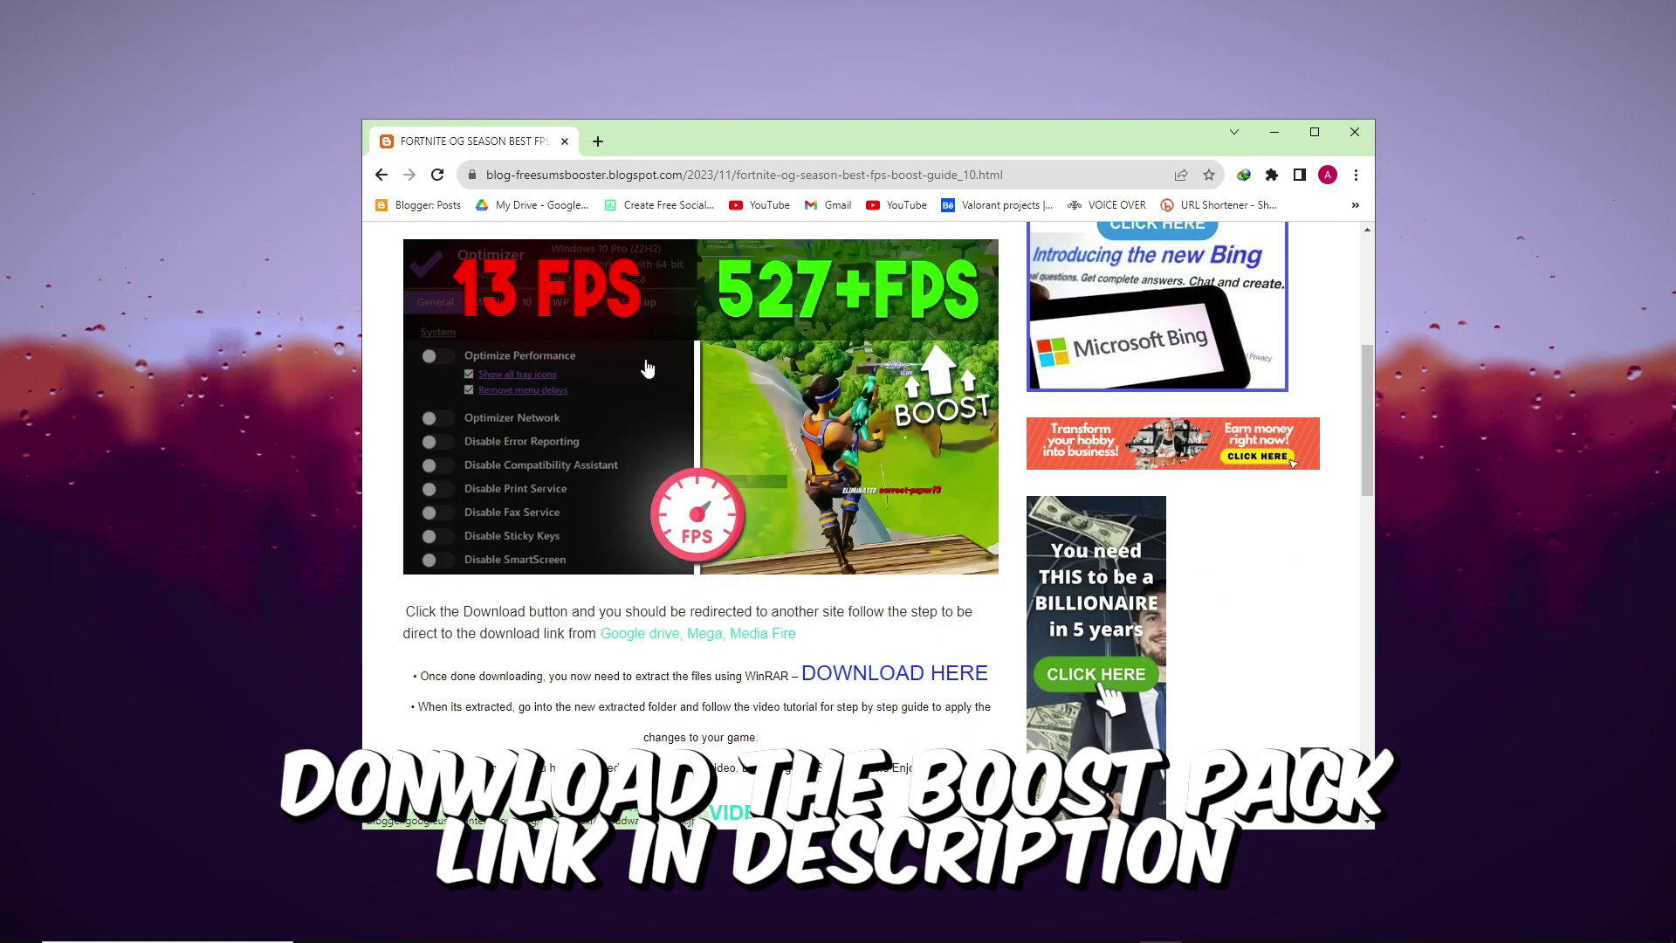
scroll(720, 384, "down", 5)
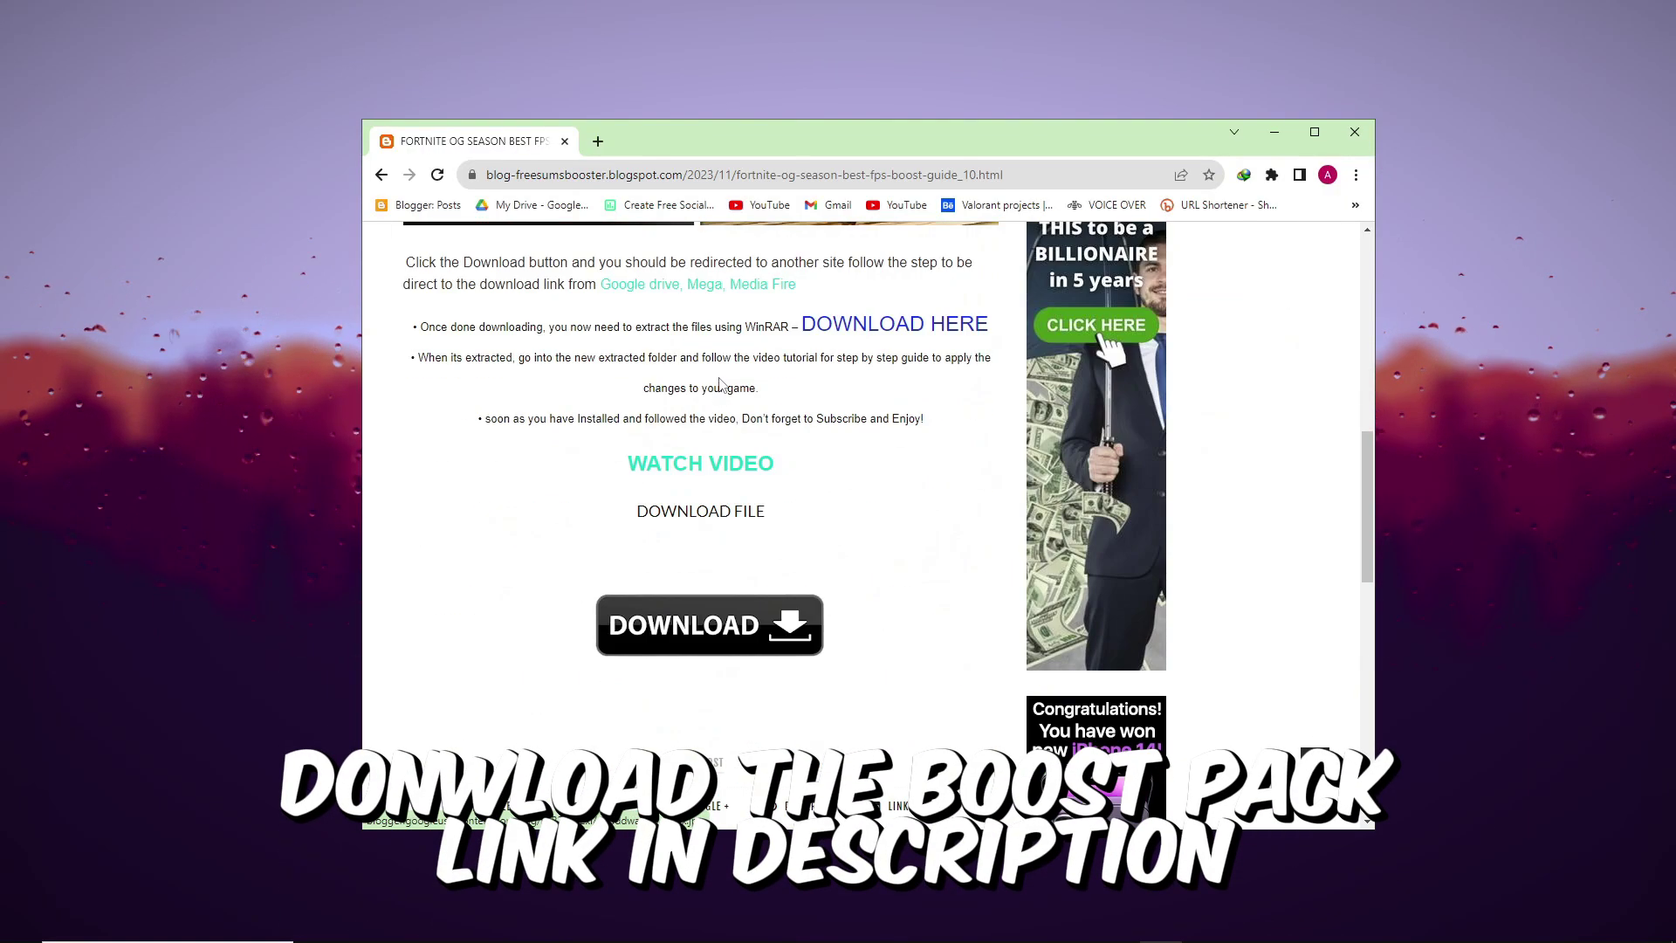
scroll(720, 384, "down", 3)
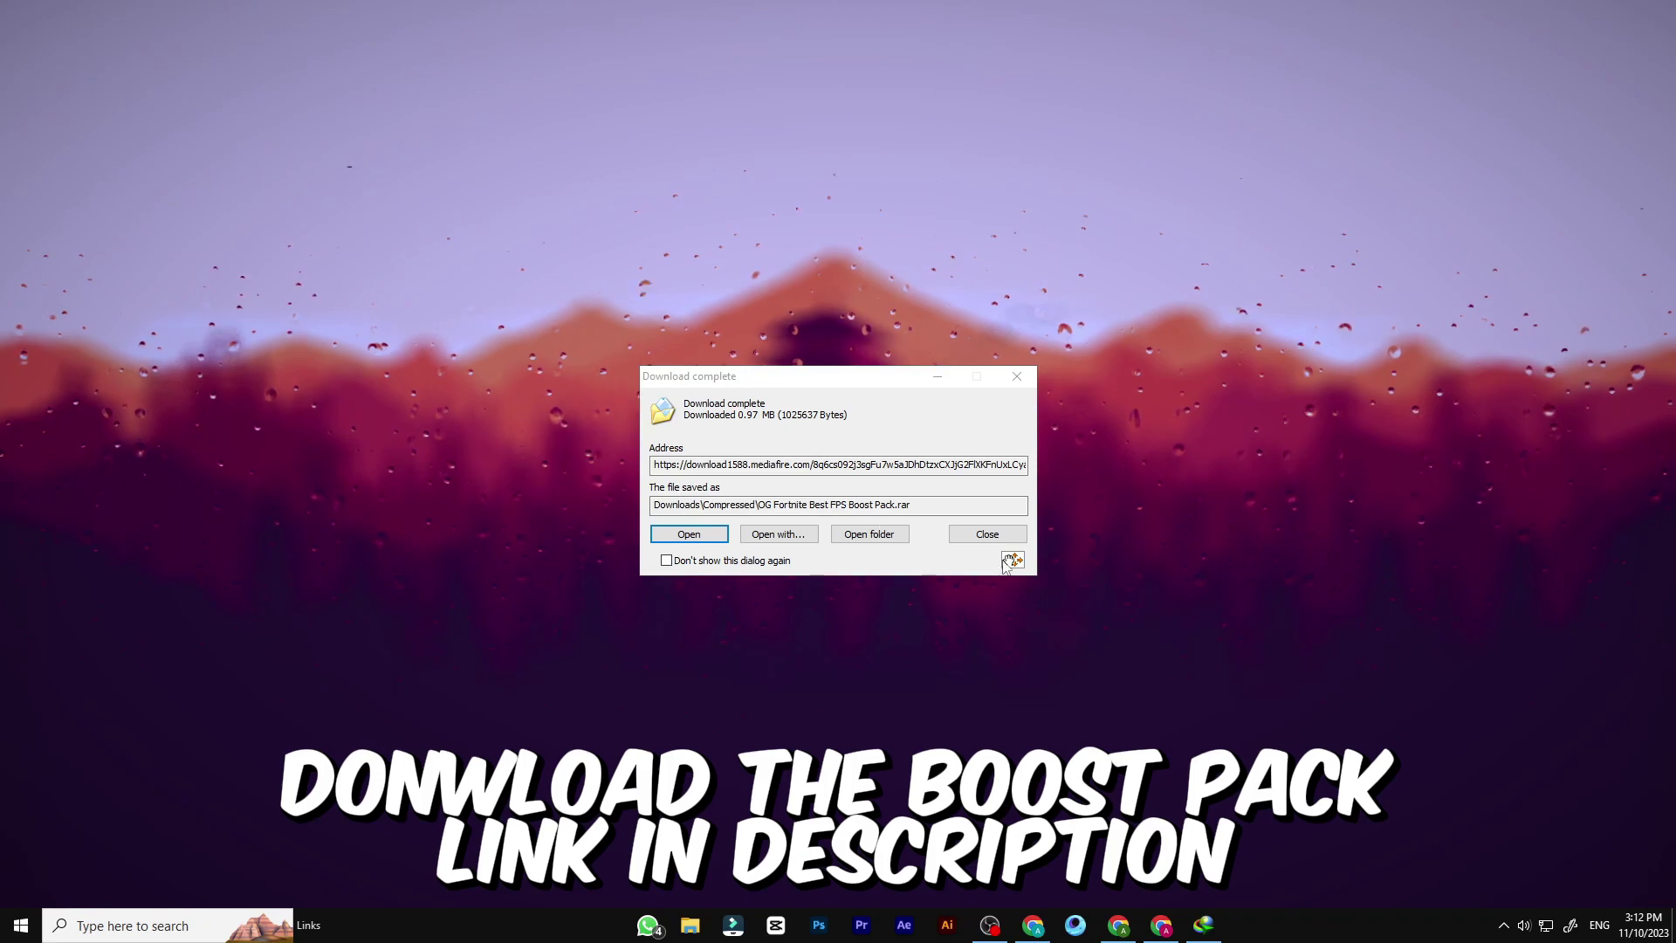
Extract the boost pack to the desktop and inspect the AMD and NVIDIA Thread Priority files
left_click_drag(1011, 561, 1171, 355)
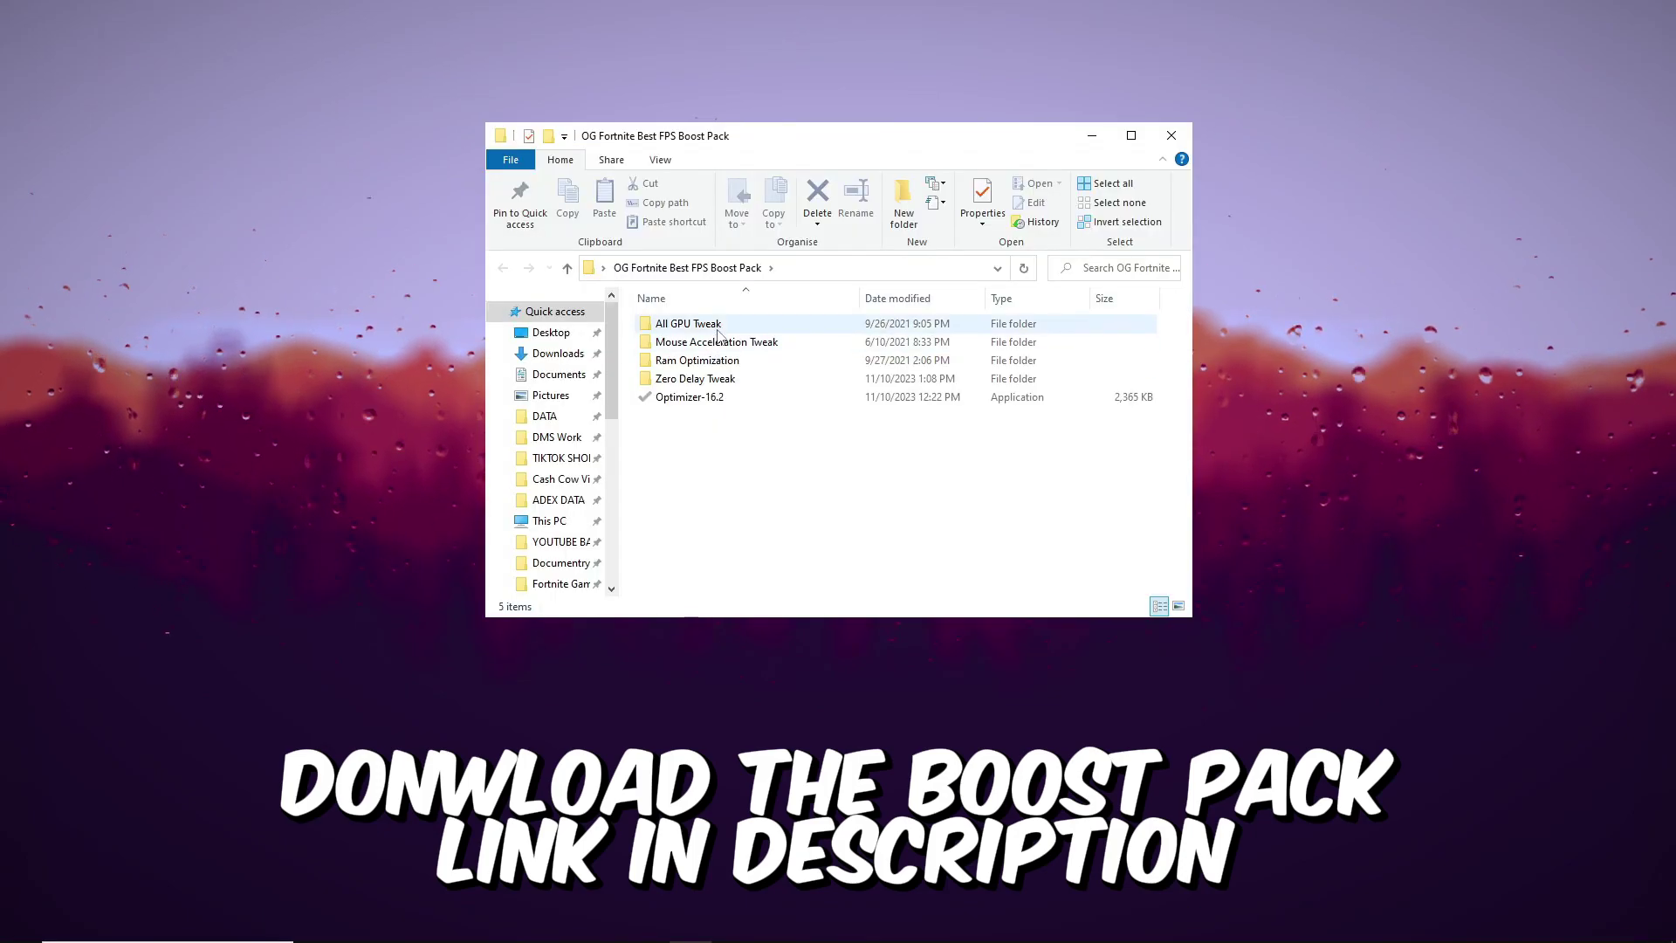
double_click(703, 325)
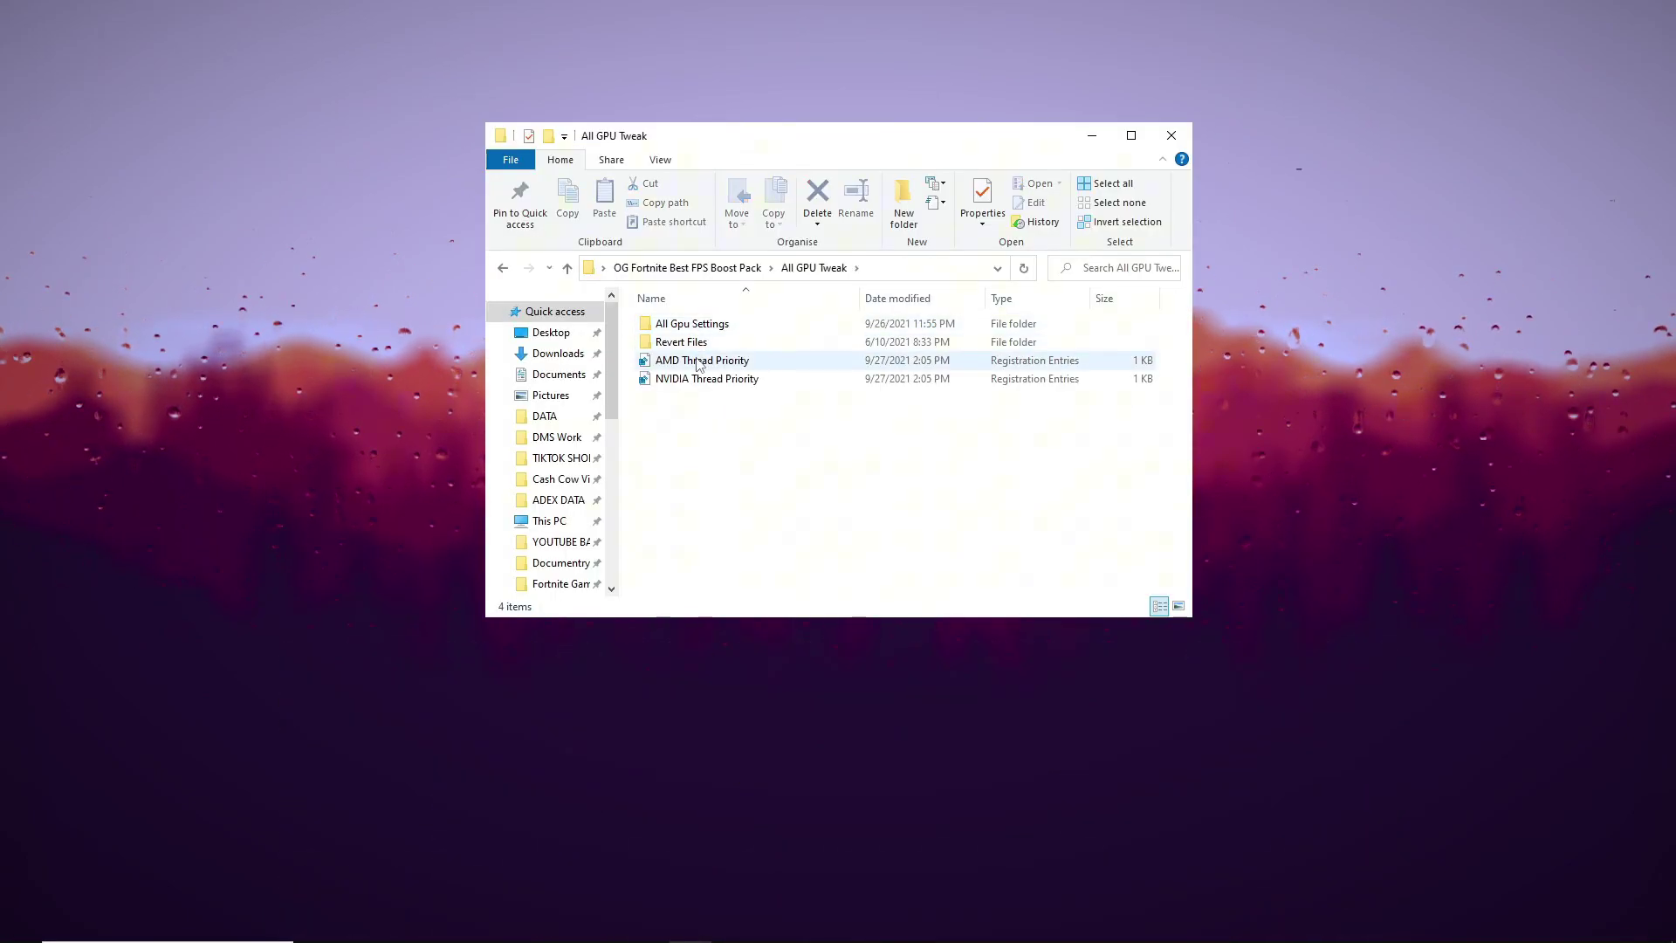
left_click(698, 365)
left_click(690, 381)
left_click(770, 365, "ctrl")
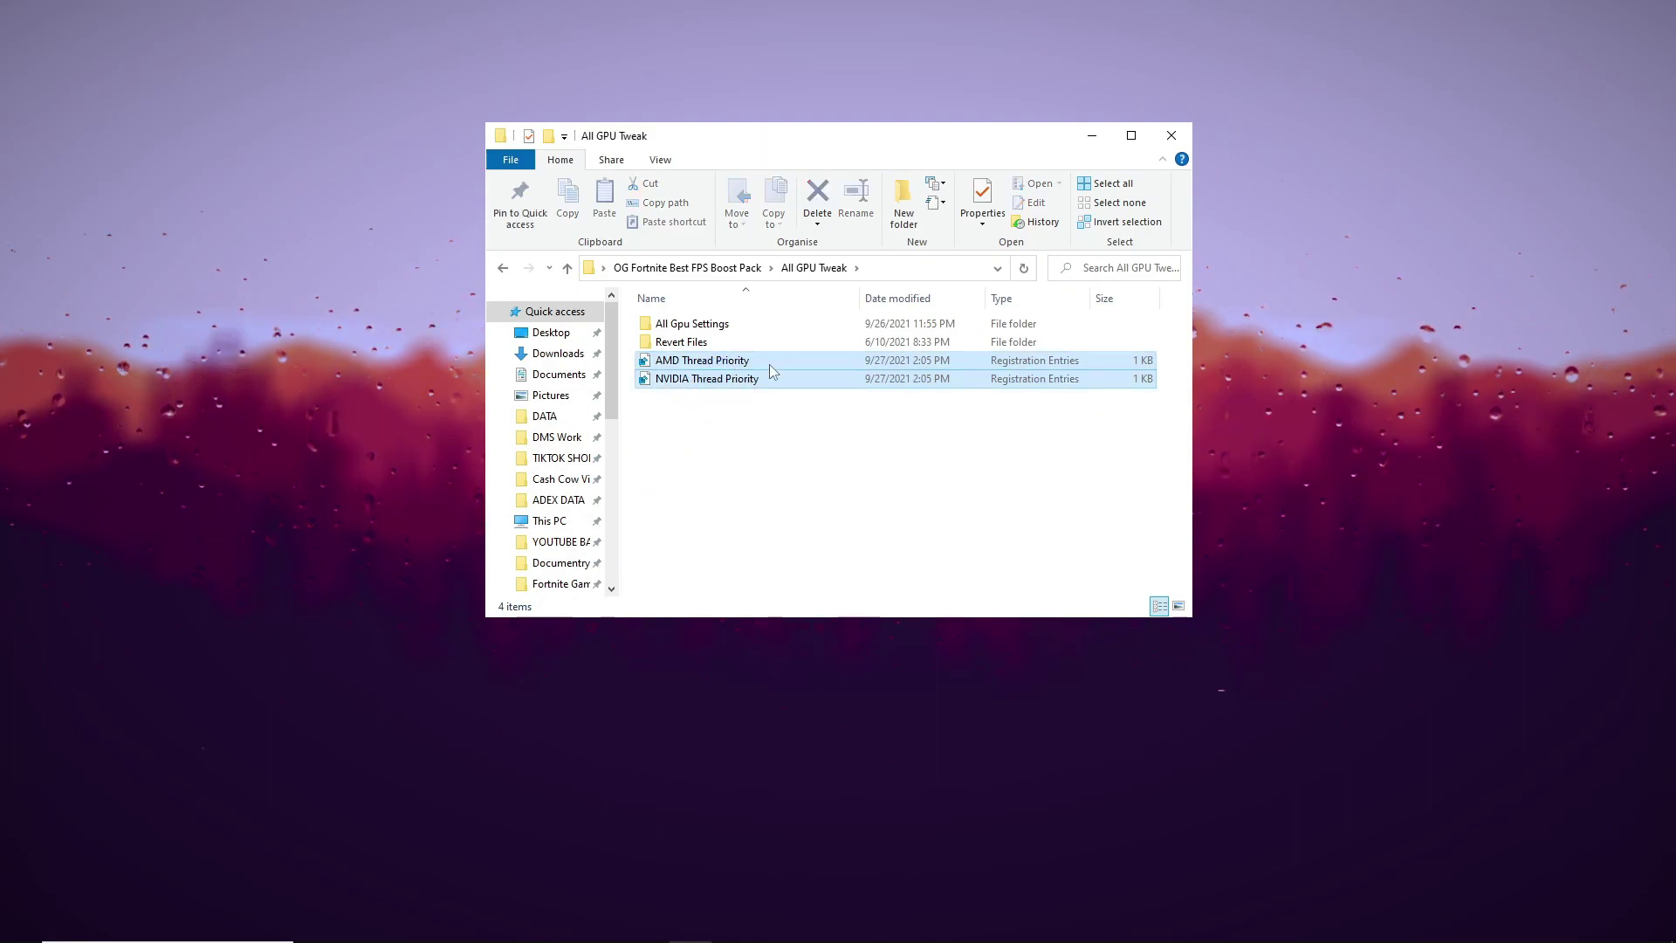
left_click(742, 419)
Browse the AMD, Intel and Nvidia Settings folders under All Gpu Settings
left_click(731, 326)
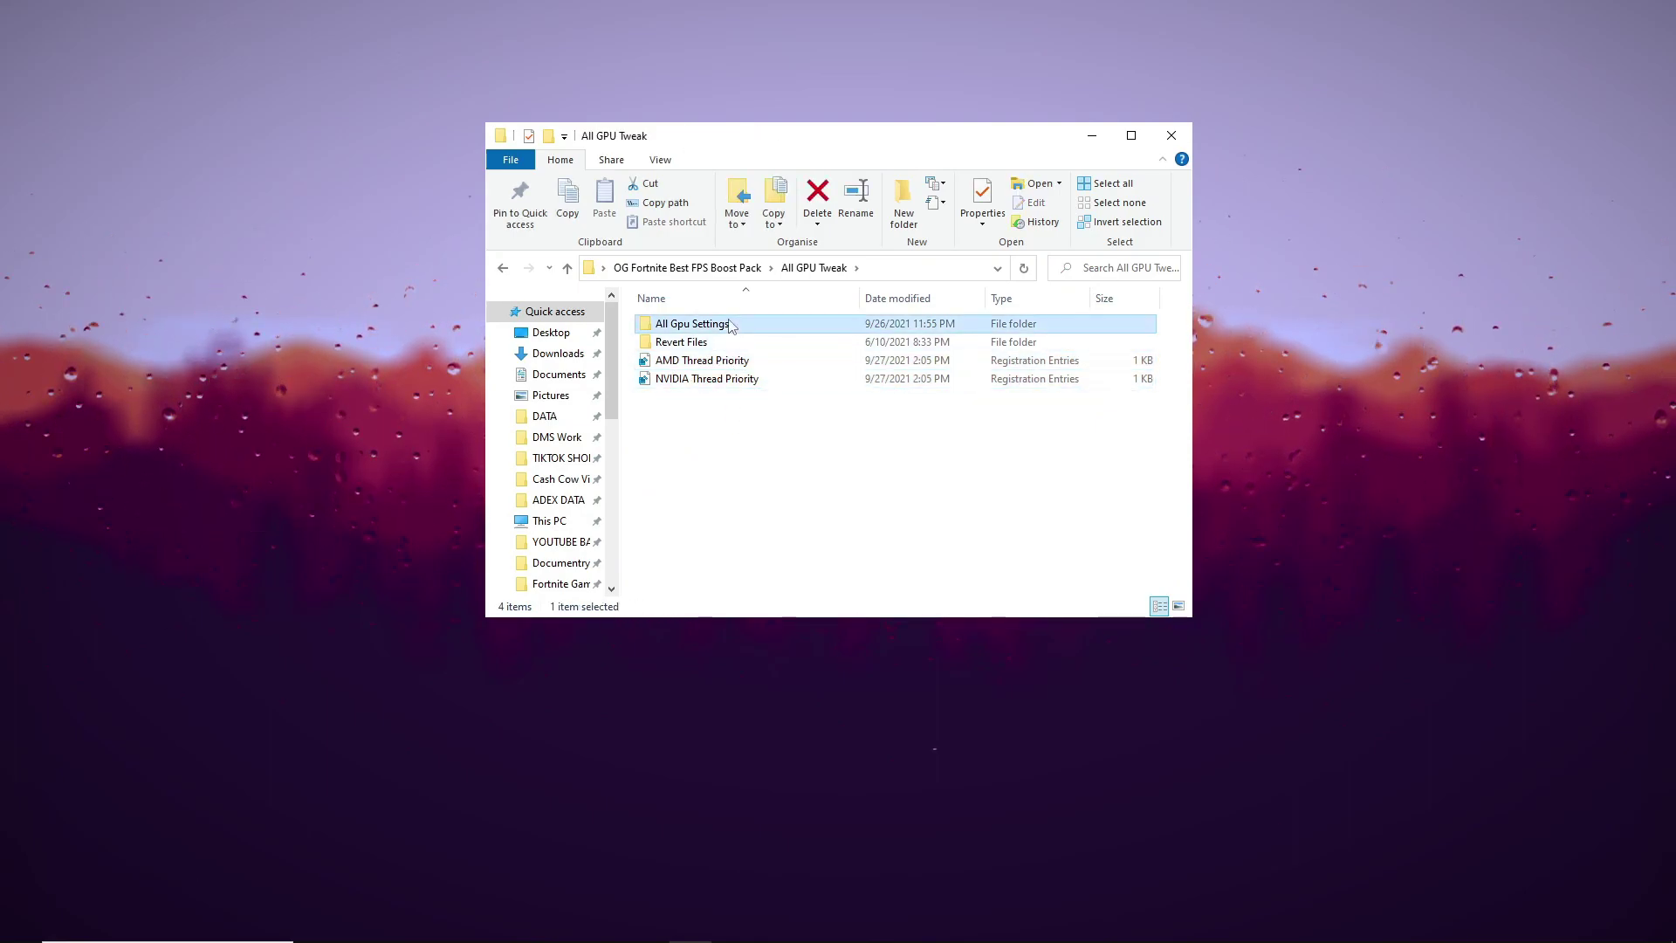
double_click(731, 326)
double_click(705, 325)
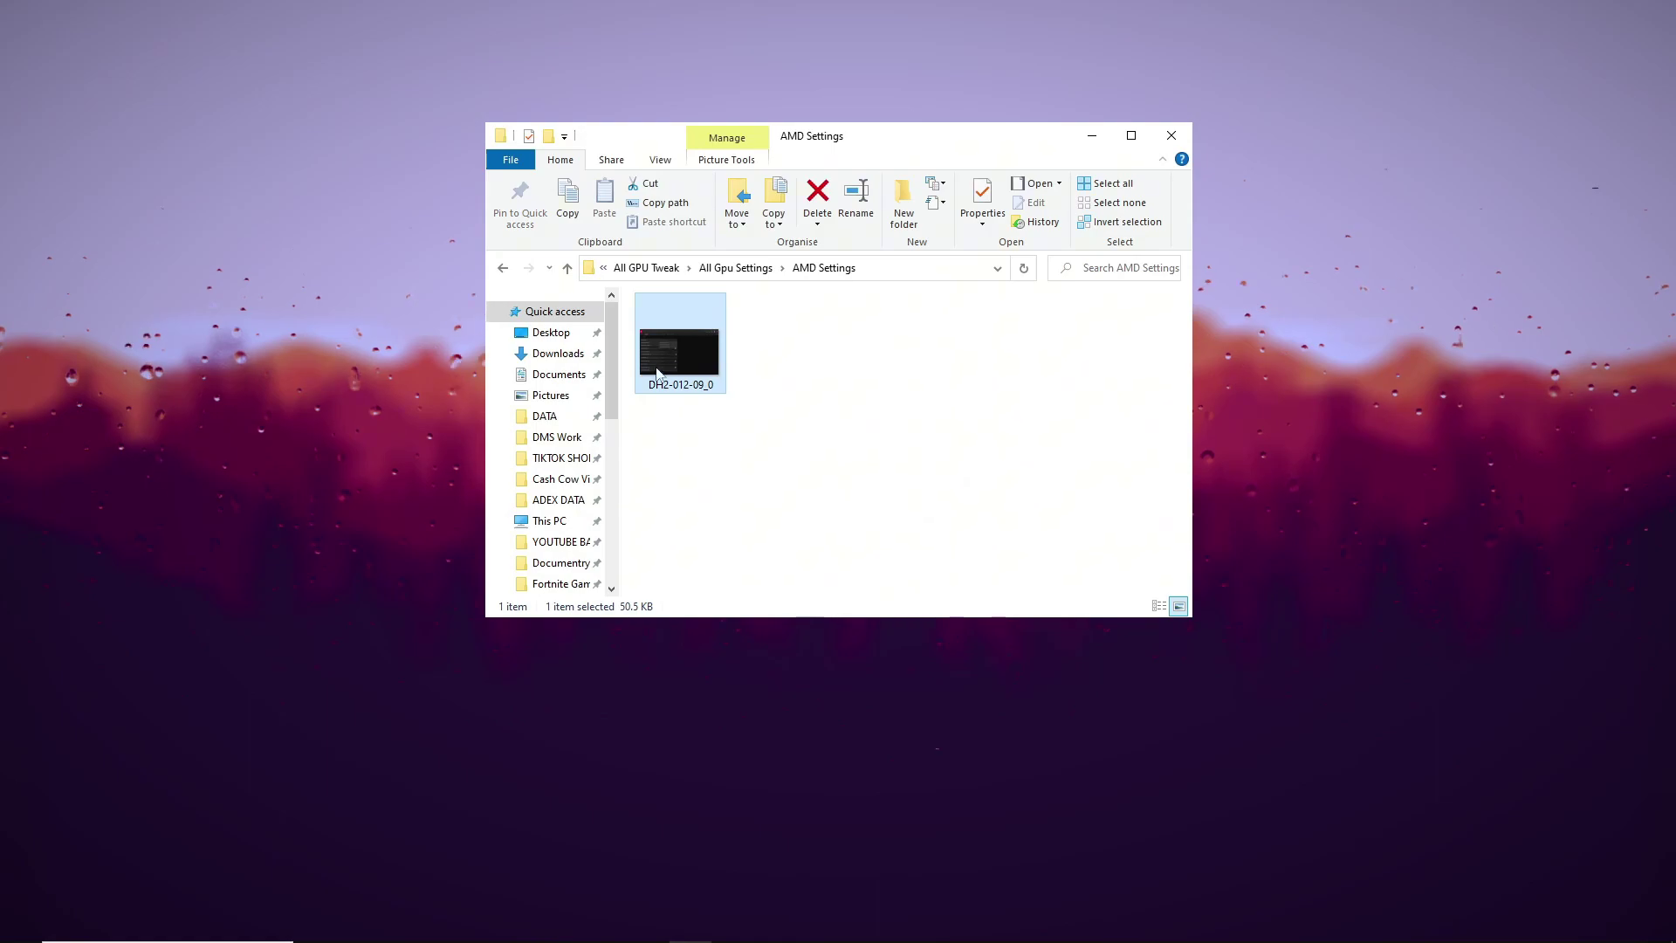
key("alt+Left")
double_click(681, 345)
left_click(703, 358)
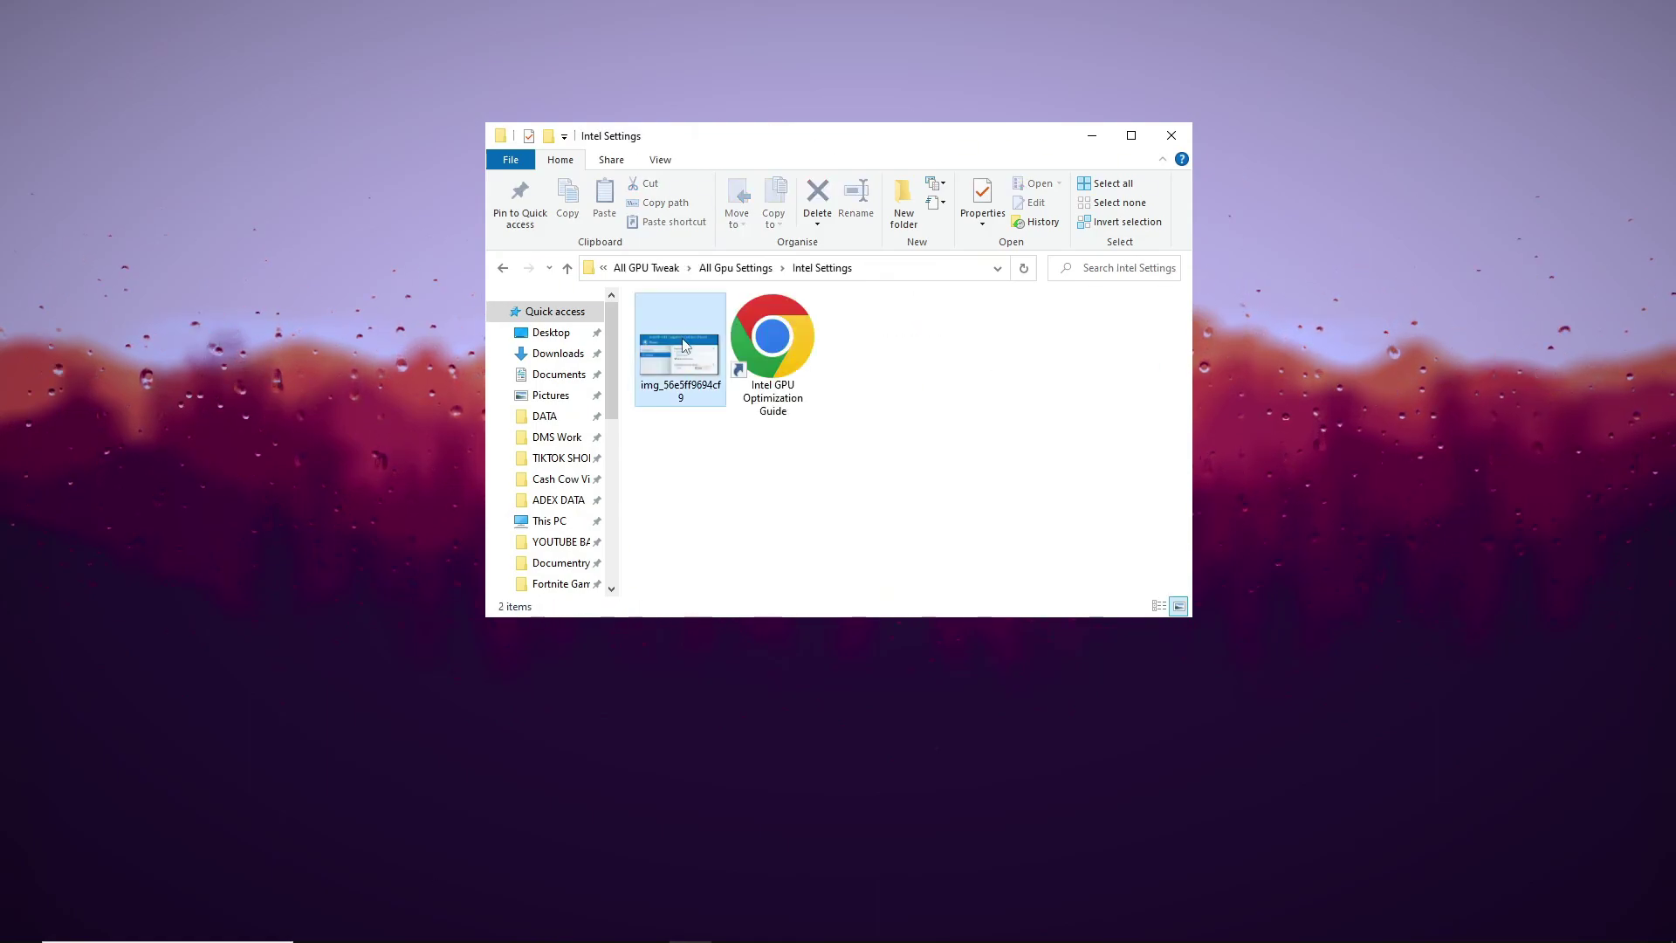
key("alt+Left")
double_click(726, 363)
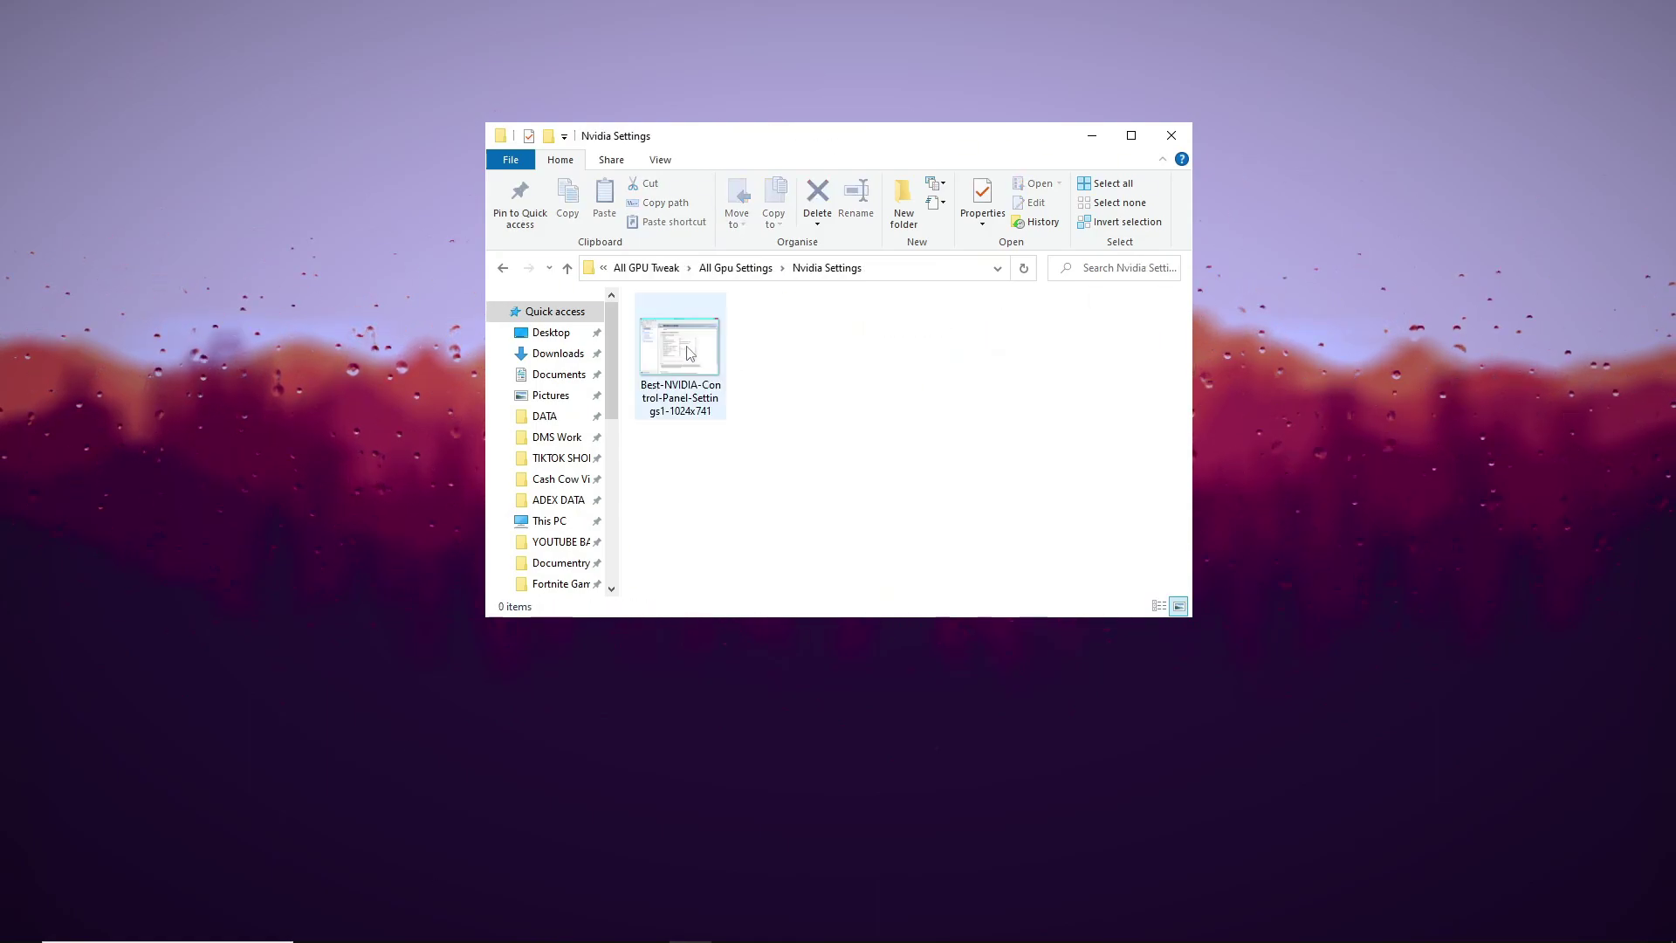
left_click(724, 342)
key("alt+Left")
key("alt+Left")
key("alt+Left")
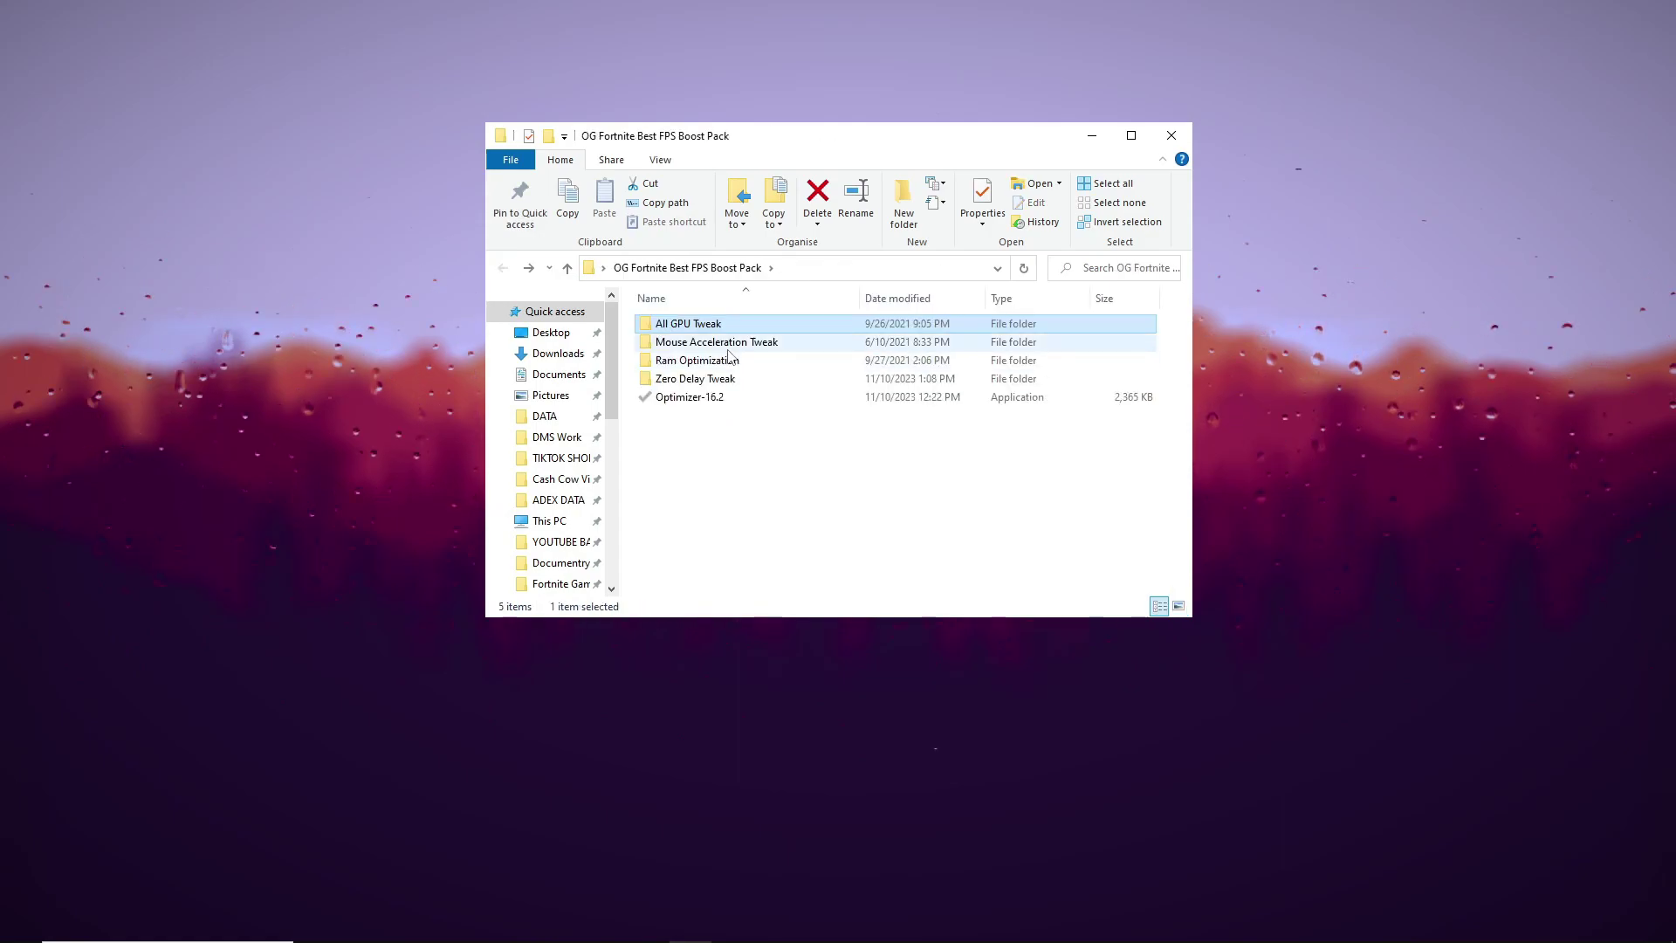
In Mouse Acceleration Tweak, select the 100% Scaling file and show its actions
double_click(729, 343)
left_click_drag(711, 430, 748, 325)
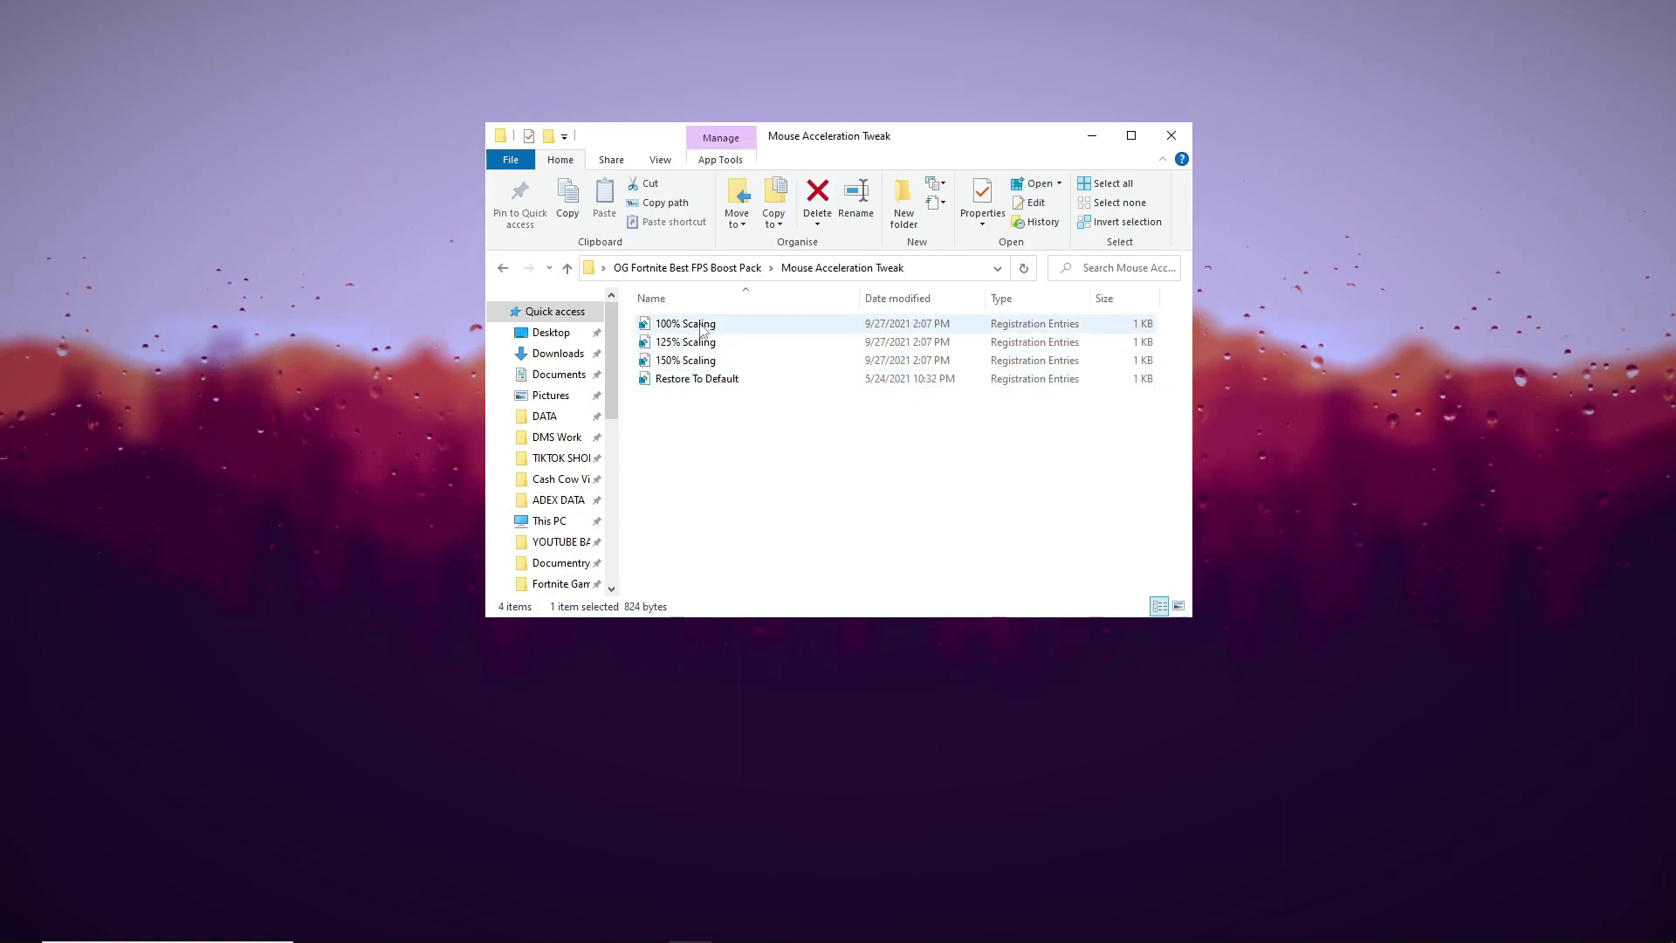
left_click(738, 330)
right_click(684, 330)
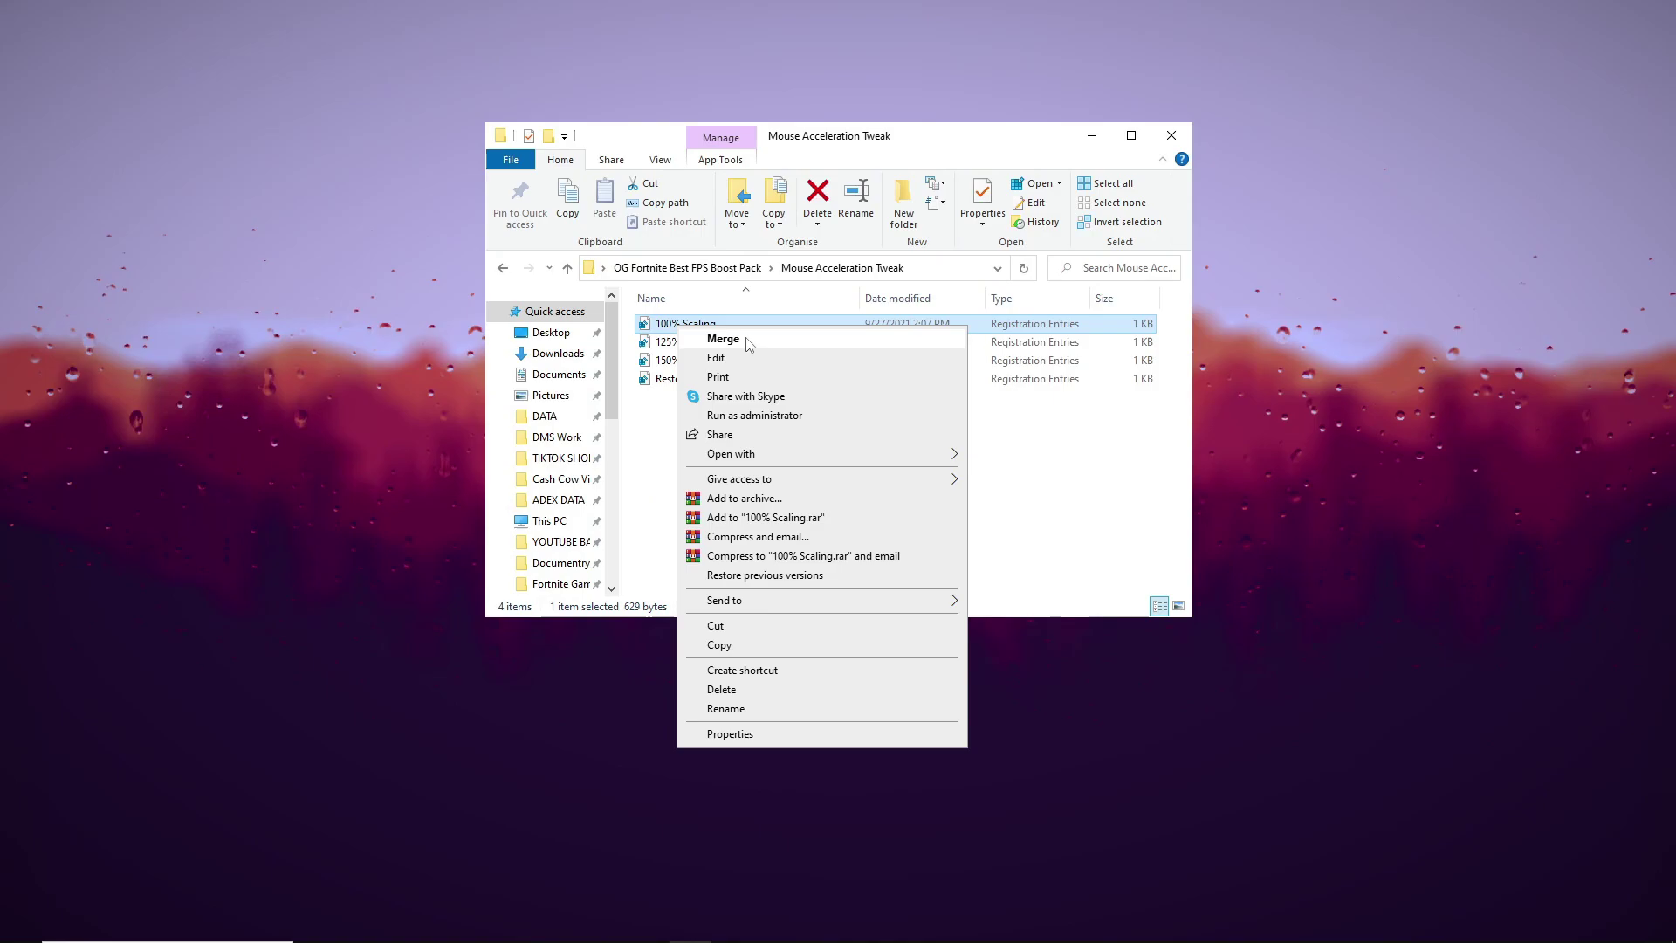
In Ram Optimization, select the 16GB Ram tweak and show its actions to merge it
key("Escape")
key("alt+Left")
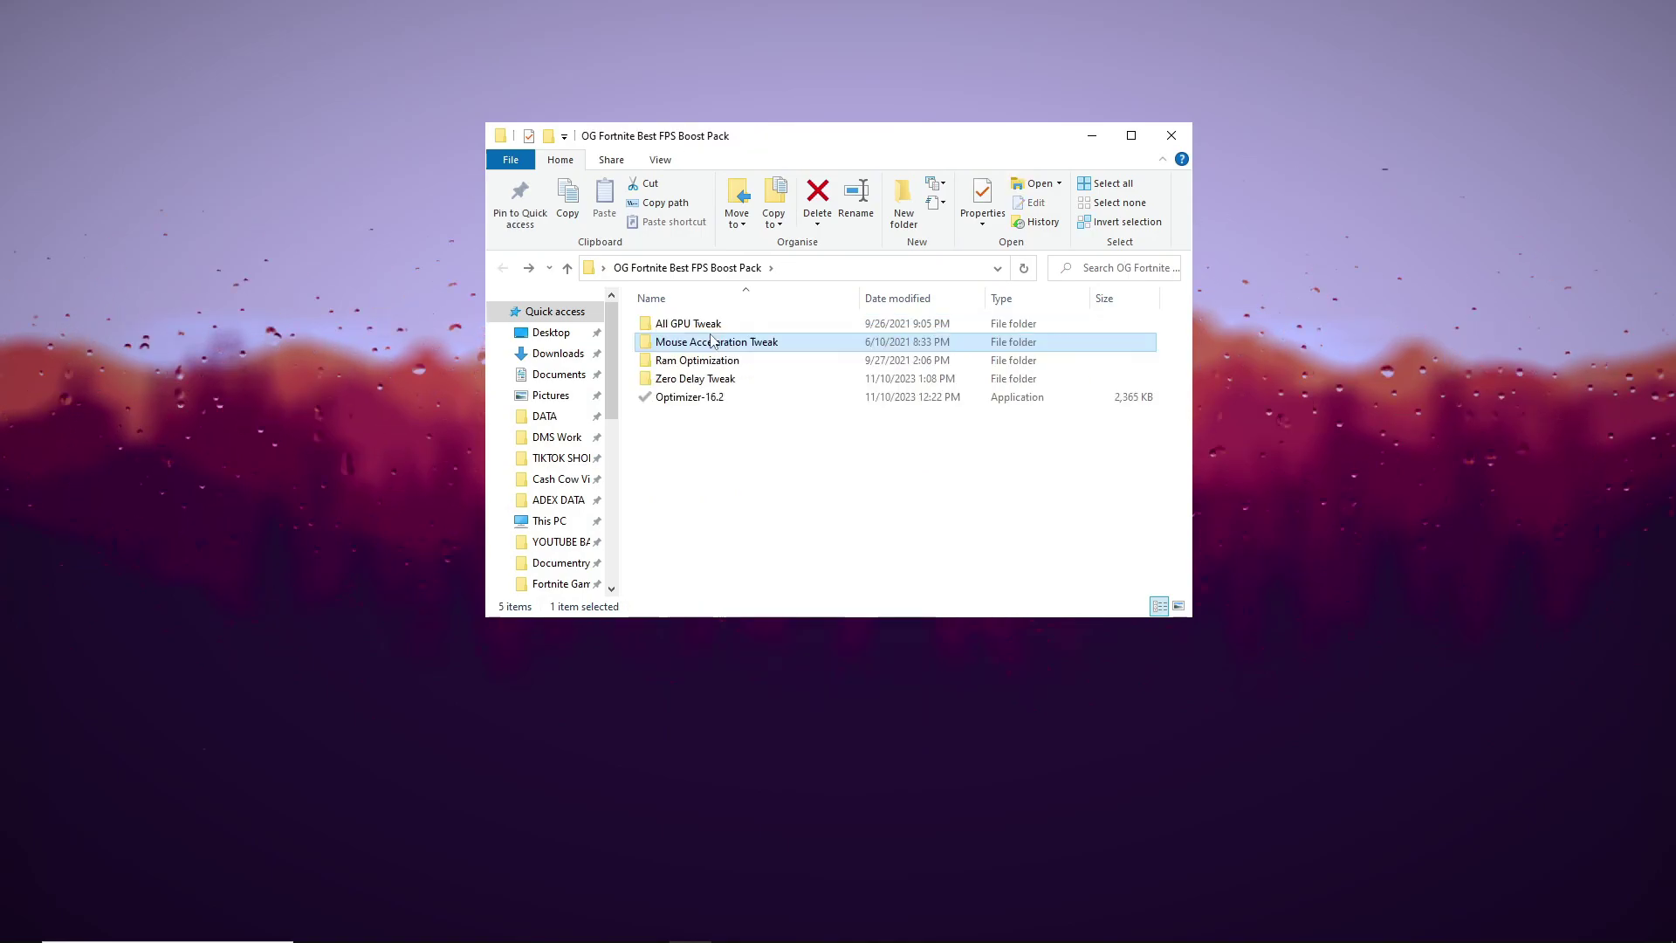
double_click(743, 358)
left_click_drag(732, 503, 732, 337)
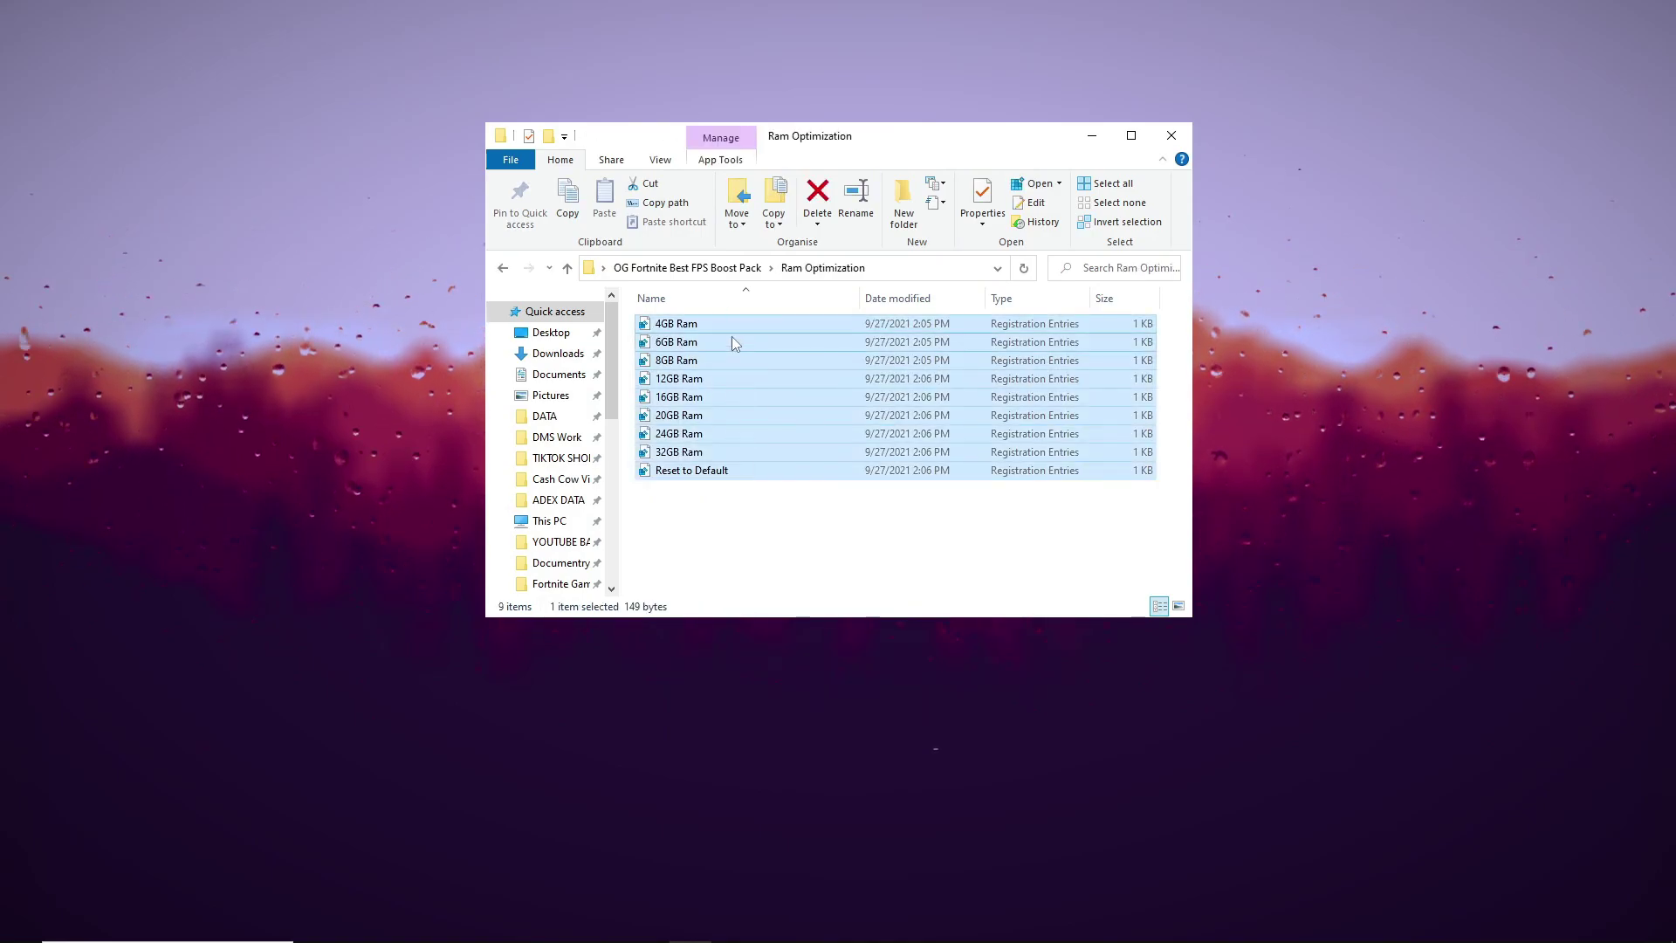
left_click(703, 489)
left_click(712, 399)
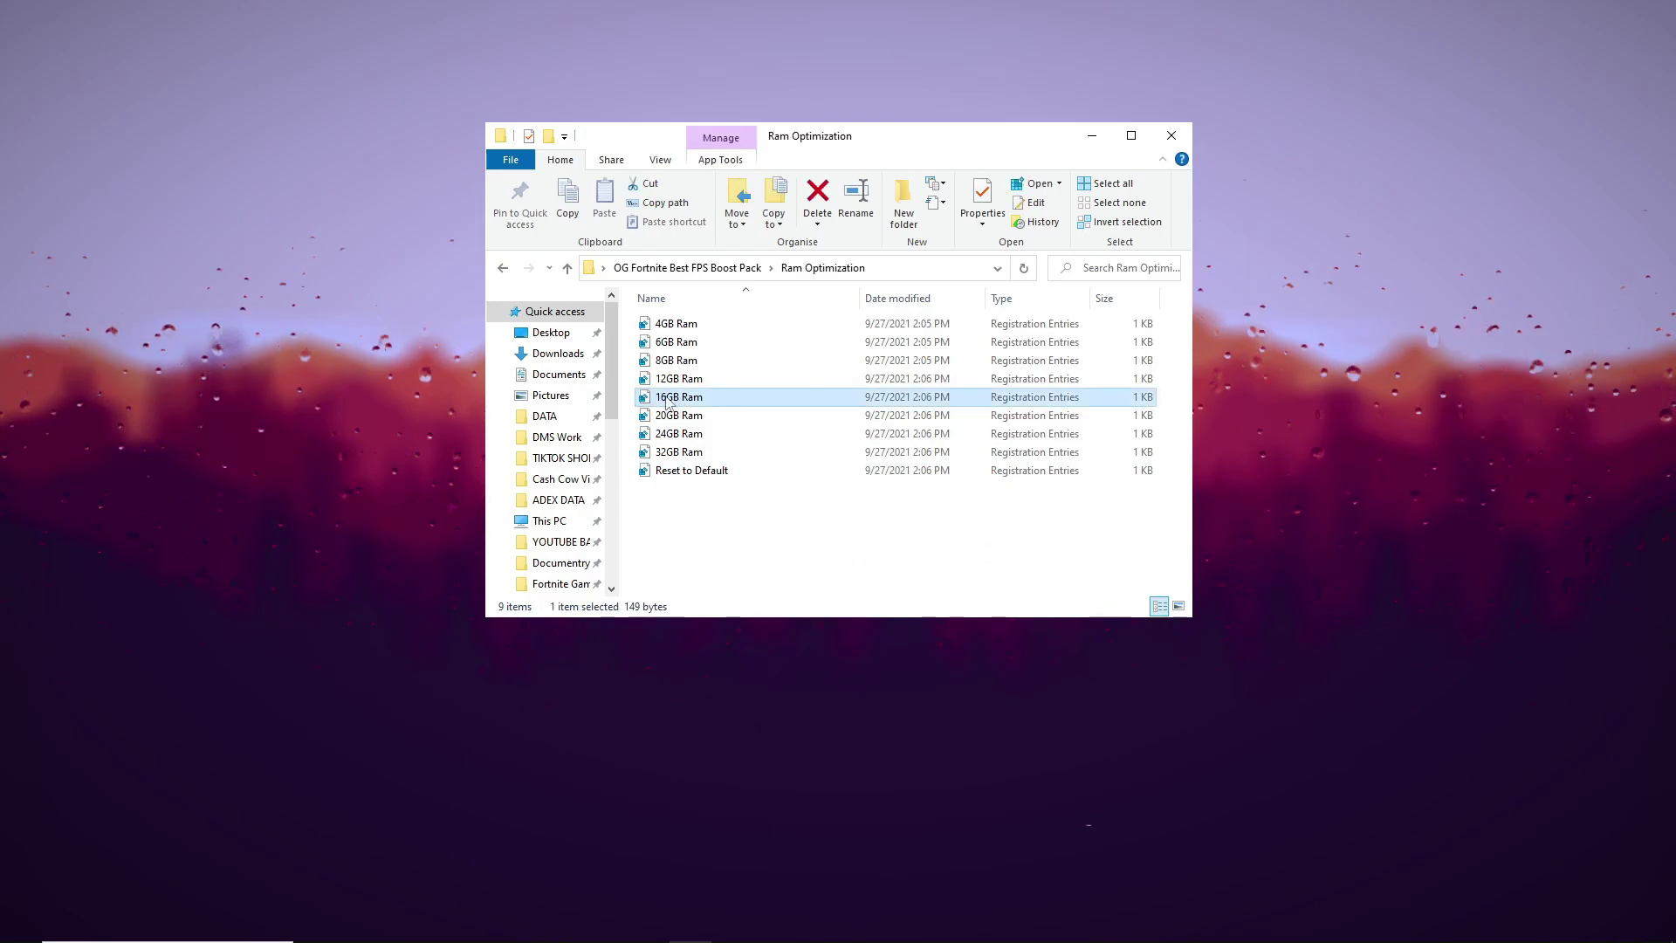
right_click(672, 400)
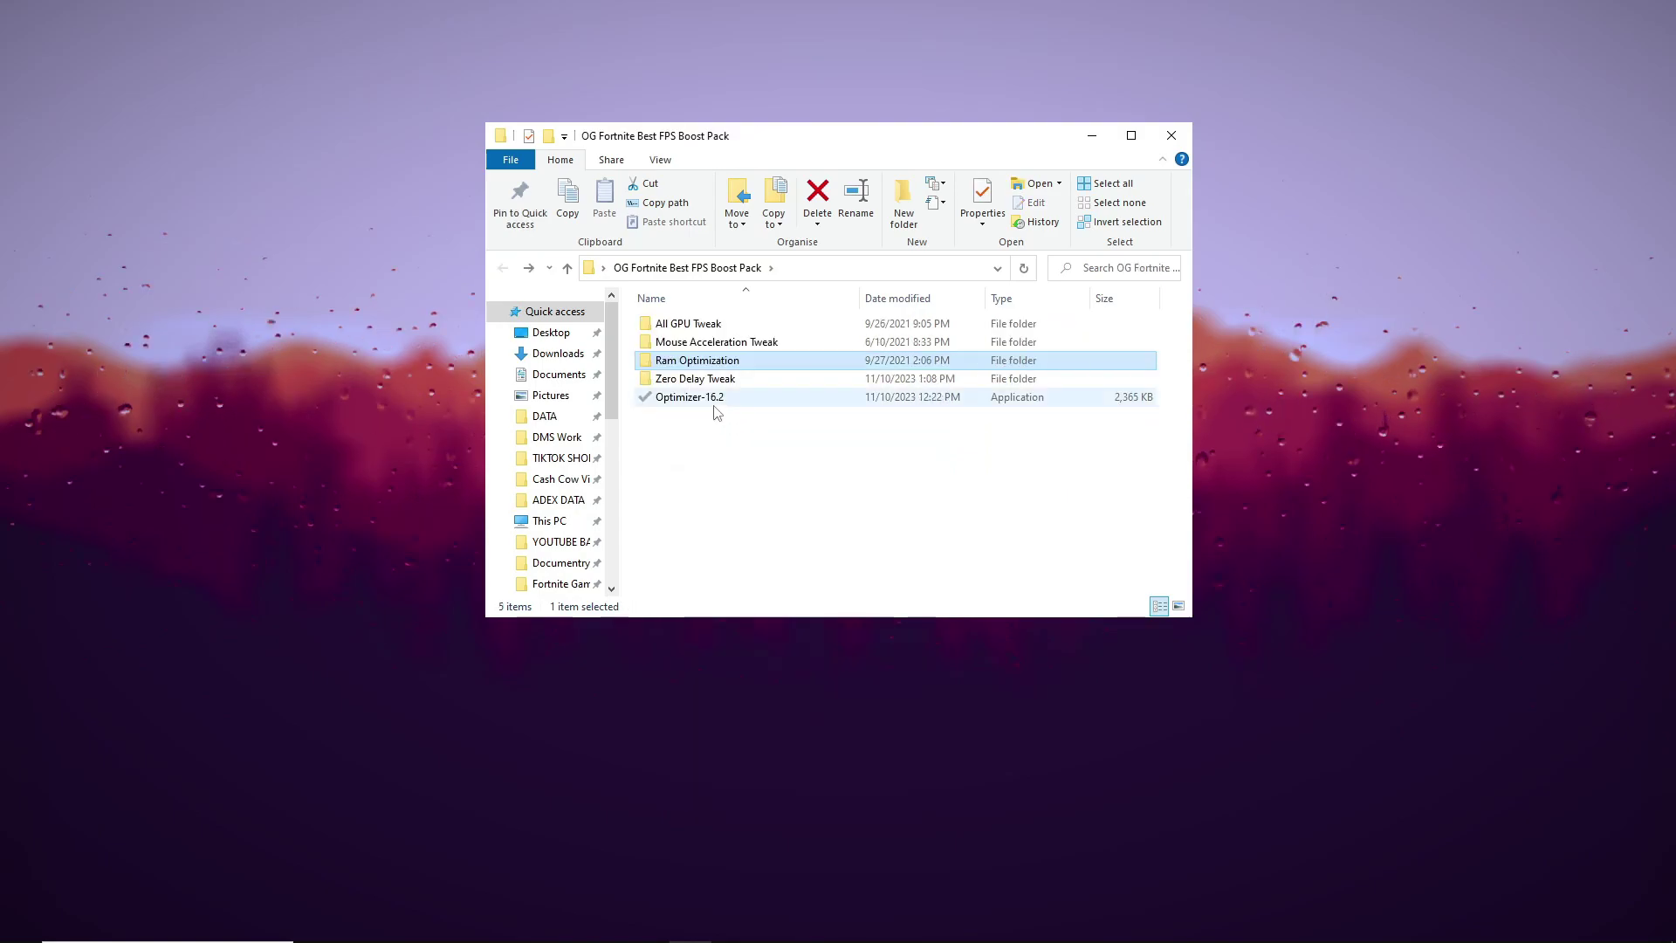
Run Timer Resolution from Zero Delay Tweak and set it to the 0.500 ms maximum
double_click(711, 382)
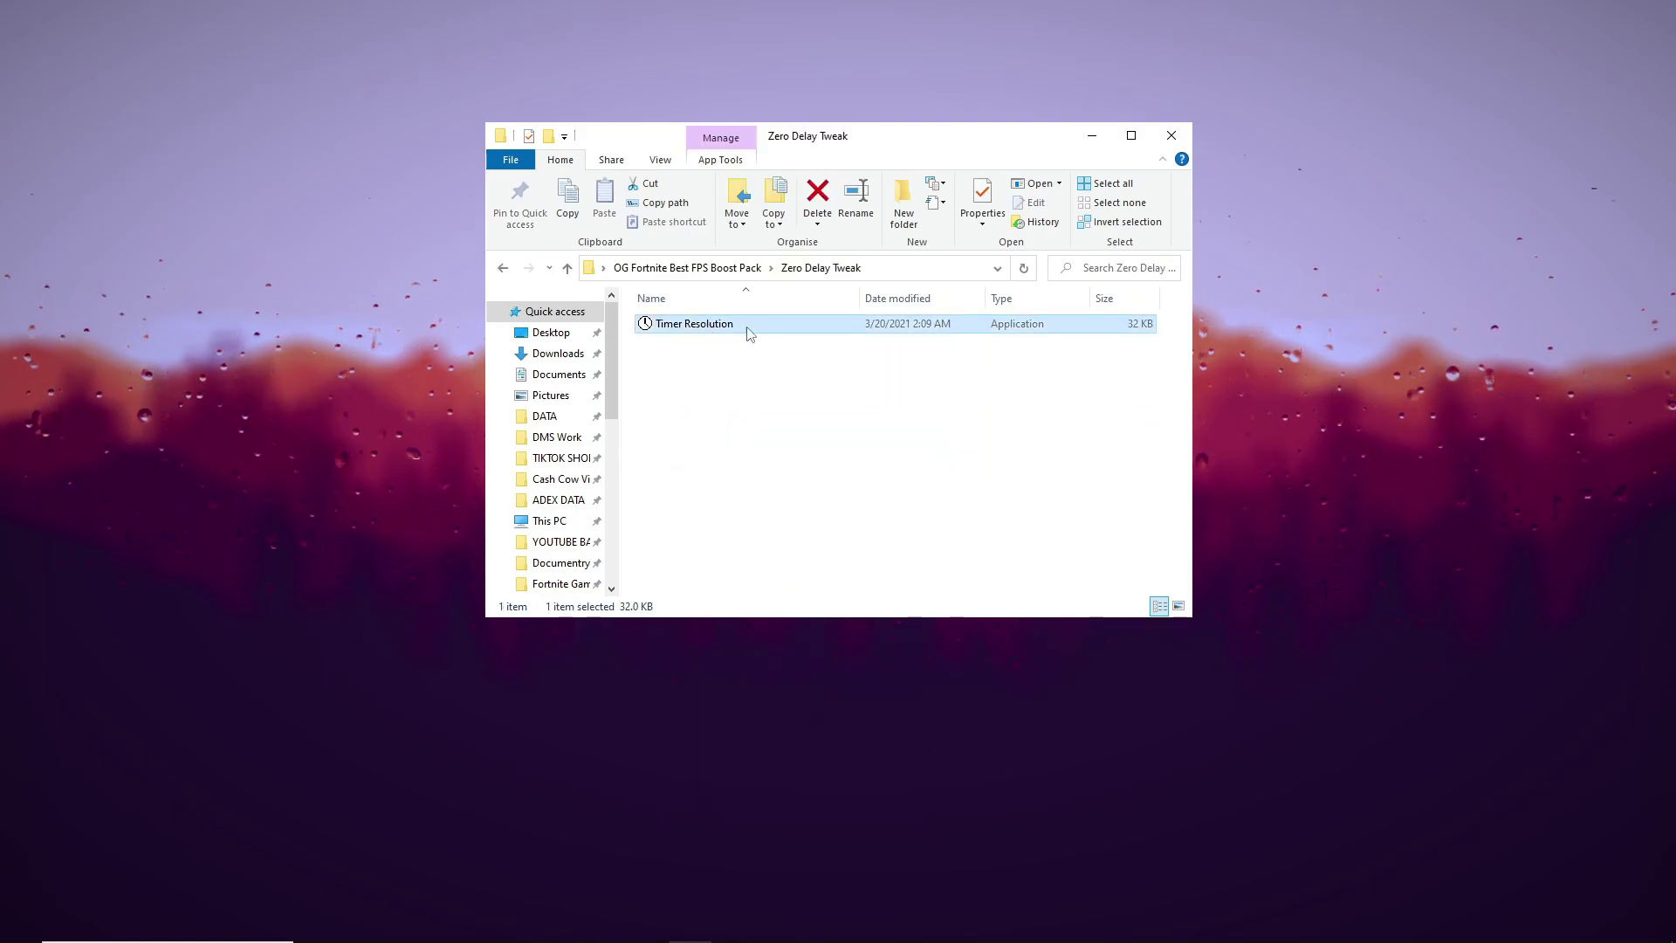
double_click(697, 327)
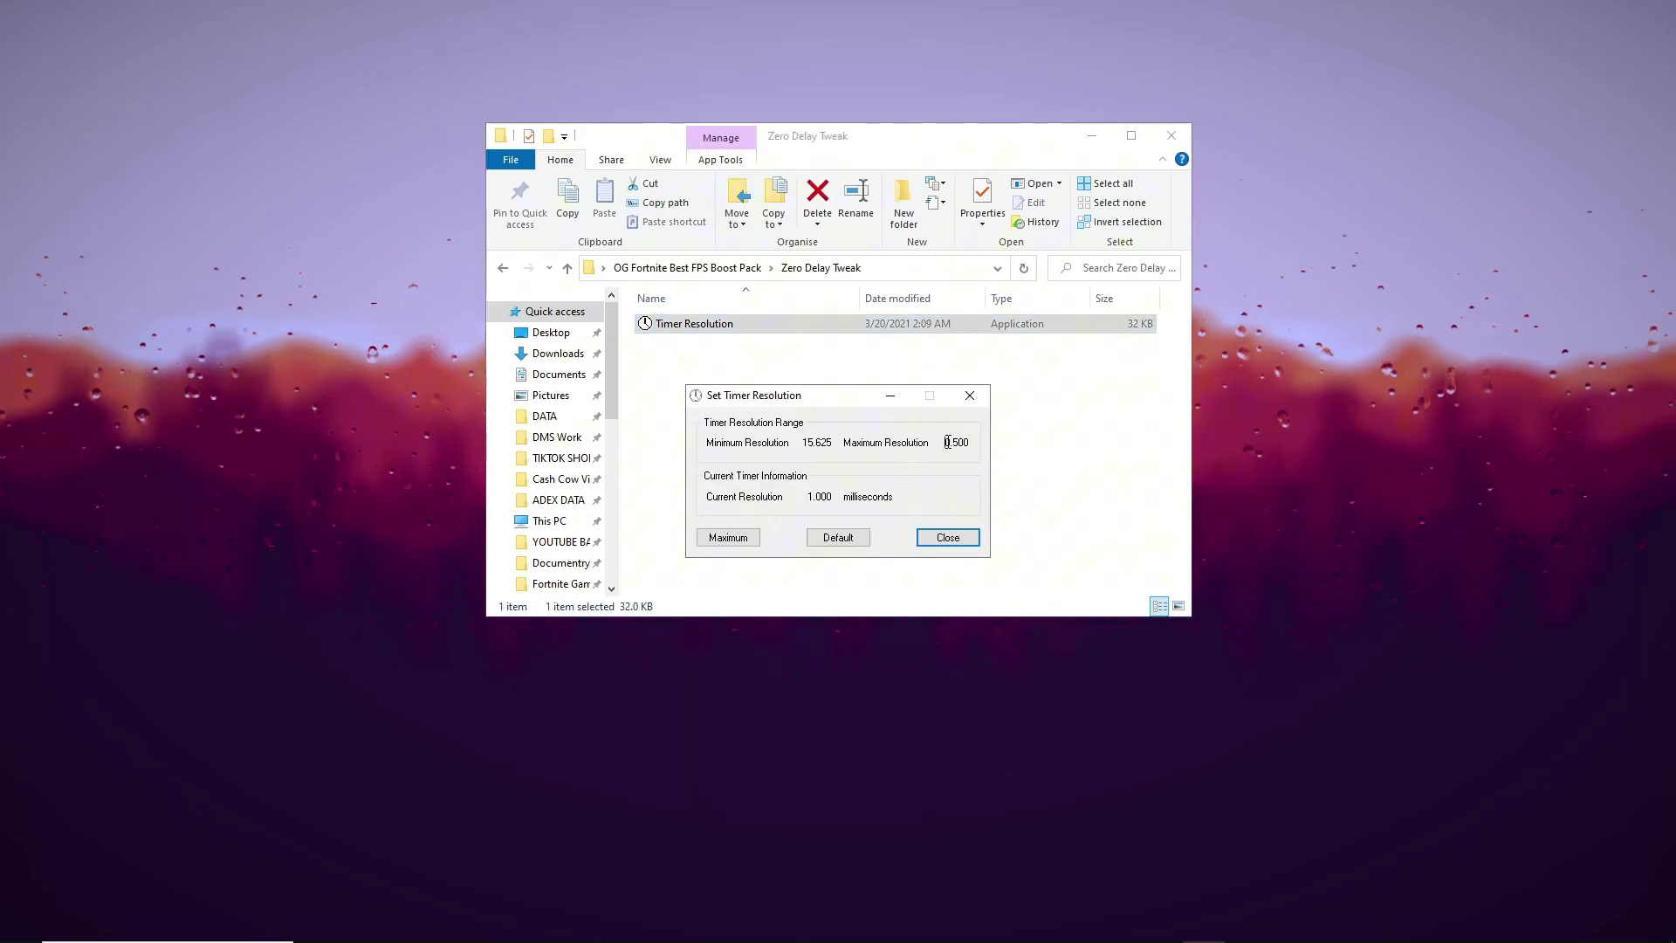
left_click(836, 538)
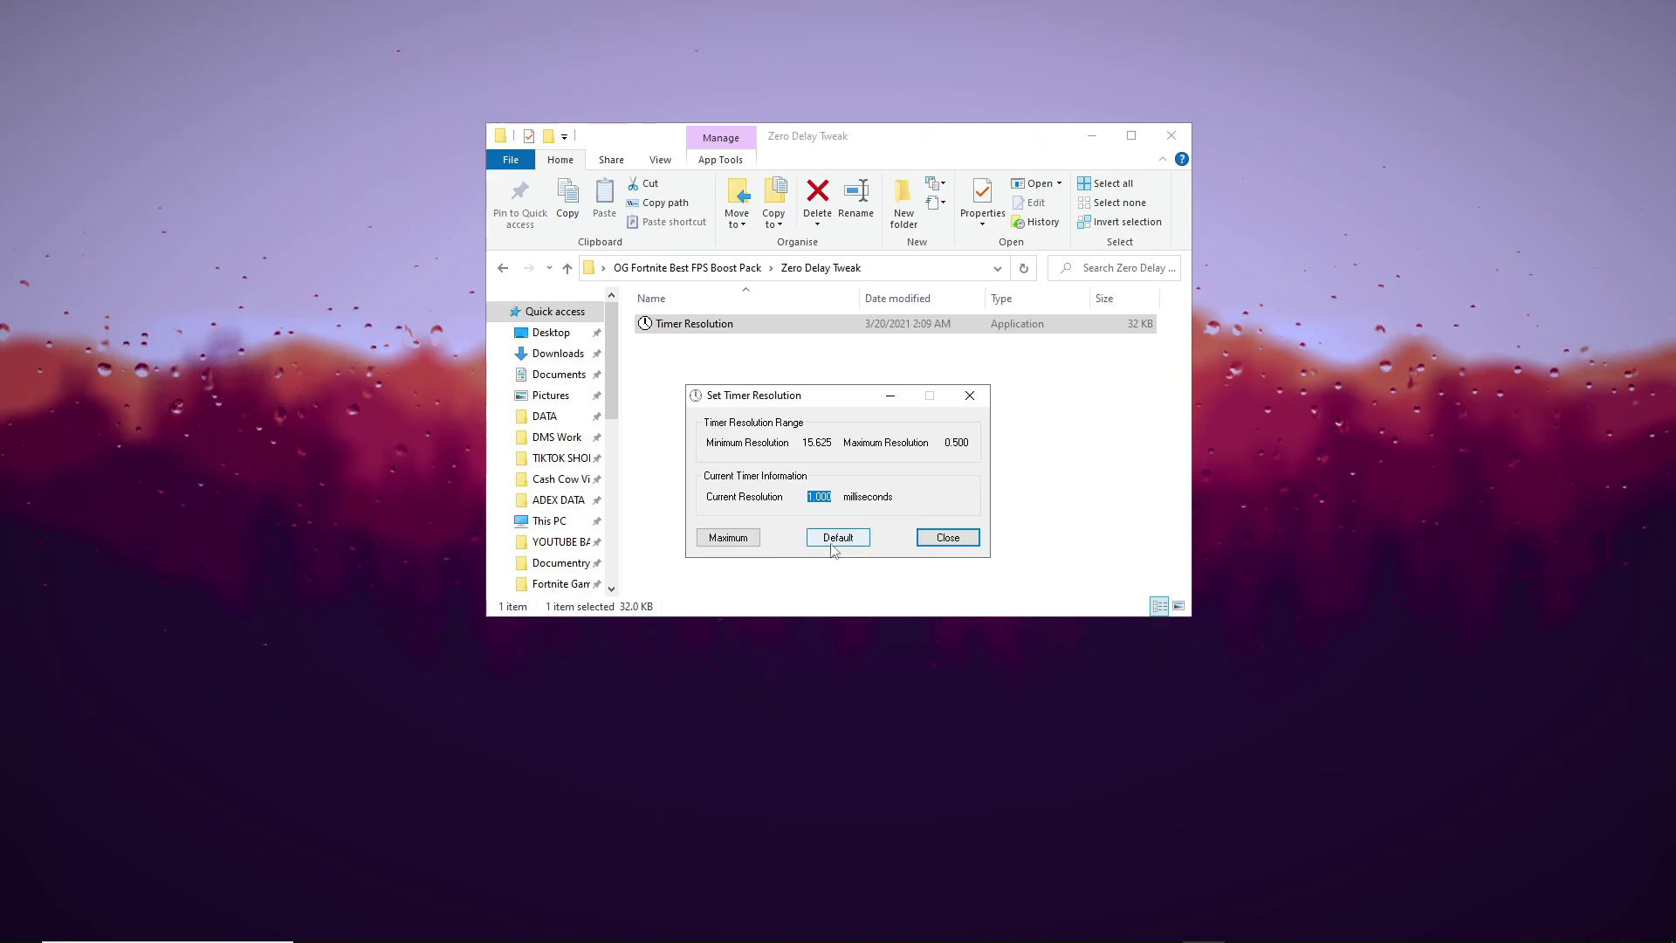
left_click(729, 538)
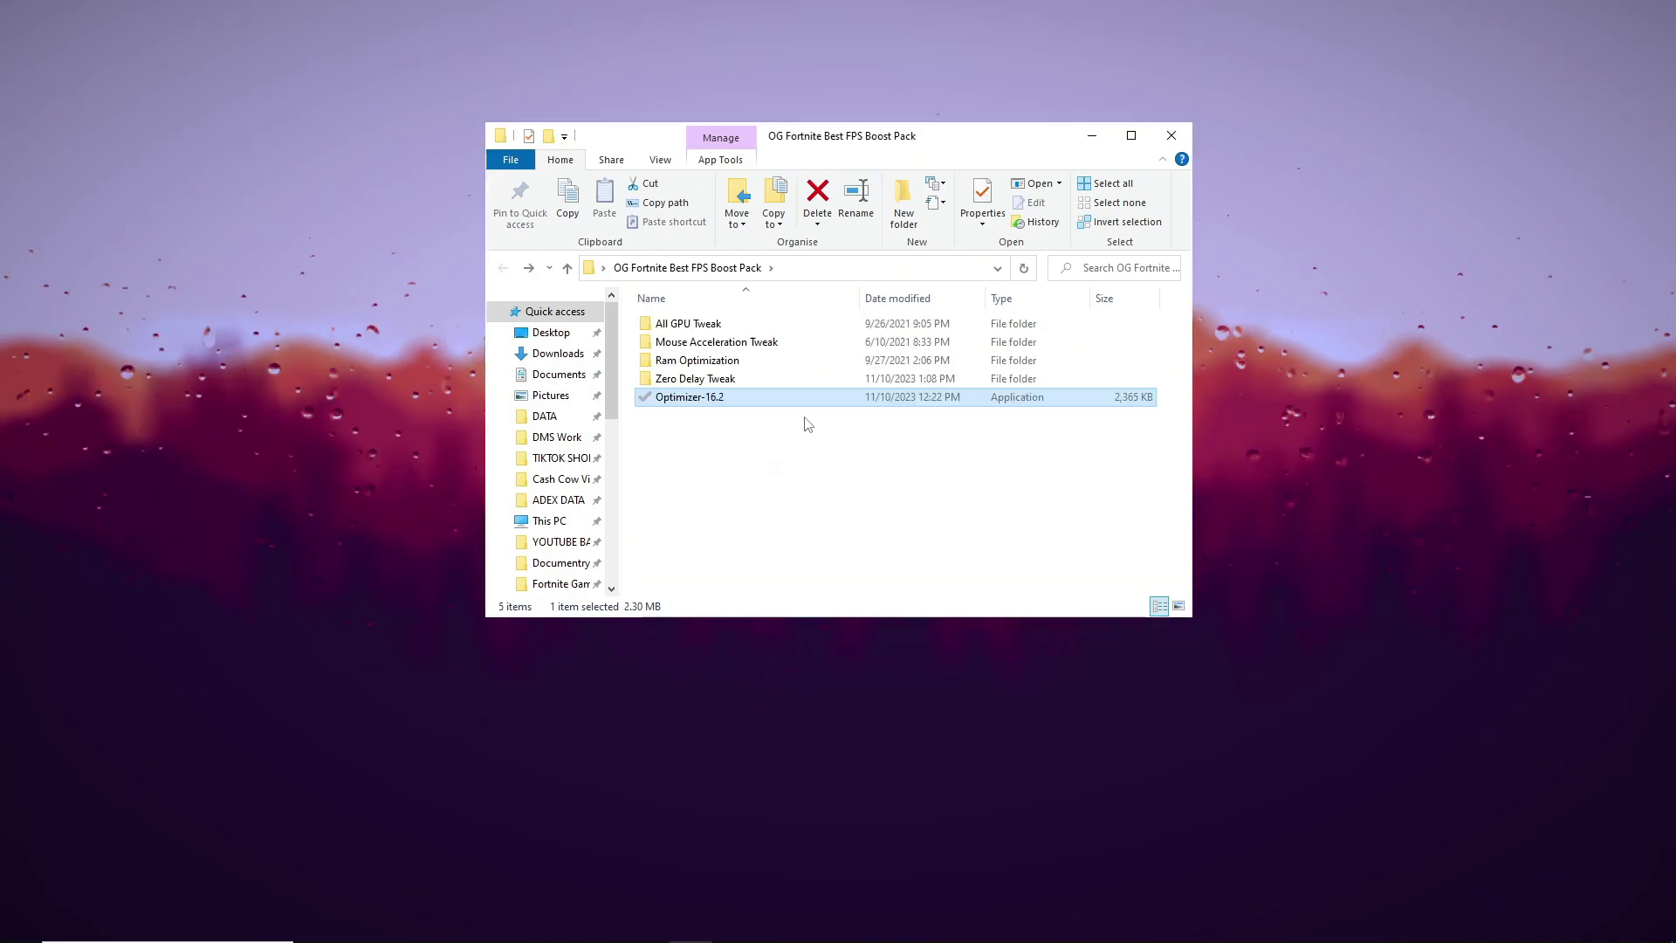
Run Optimizer-16.2 with administrator approval and minimize the Explorer window
double_click(805, 402)
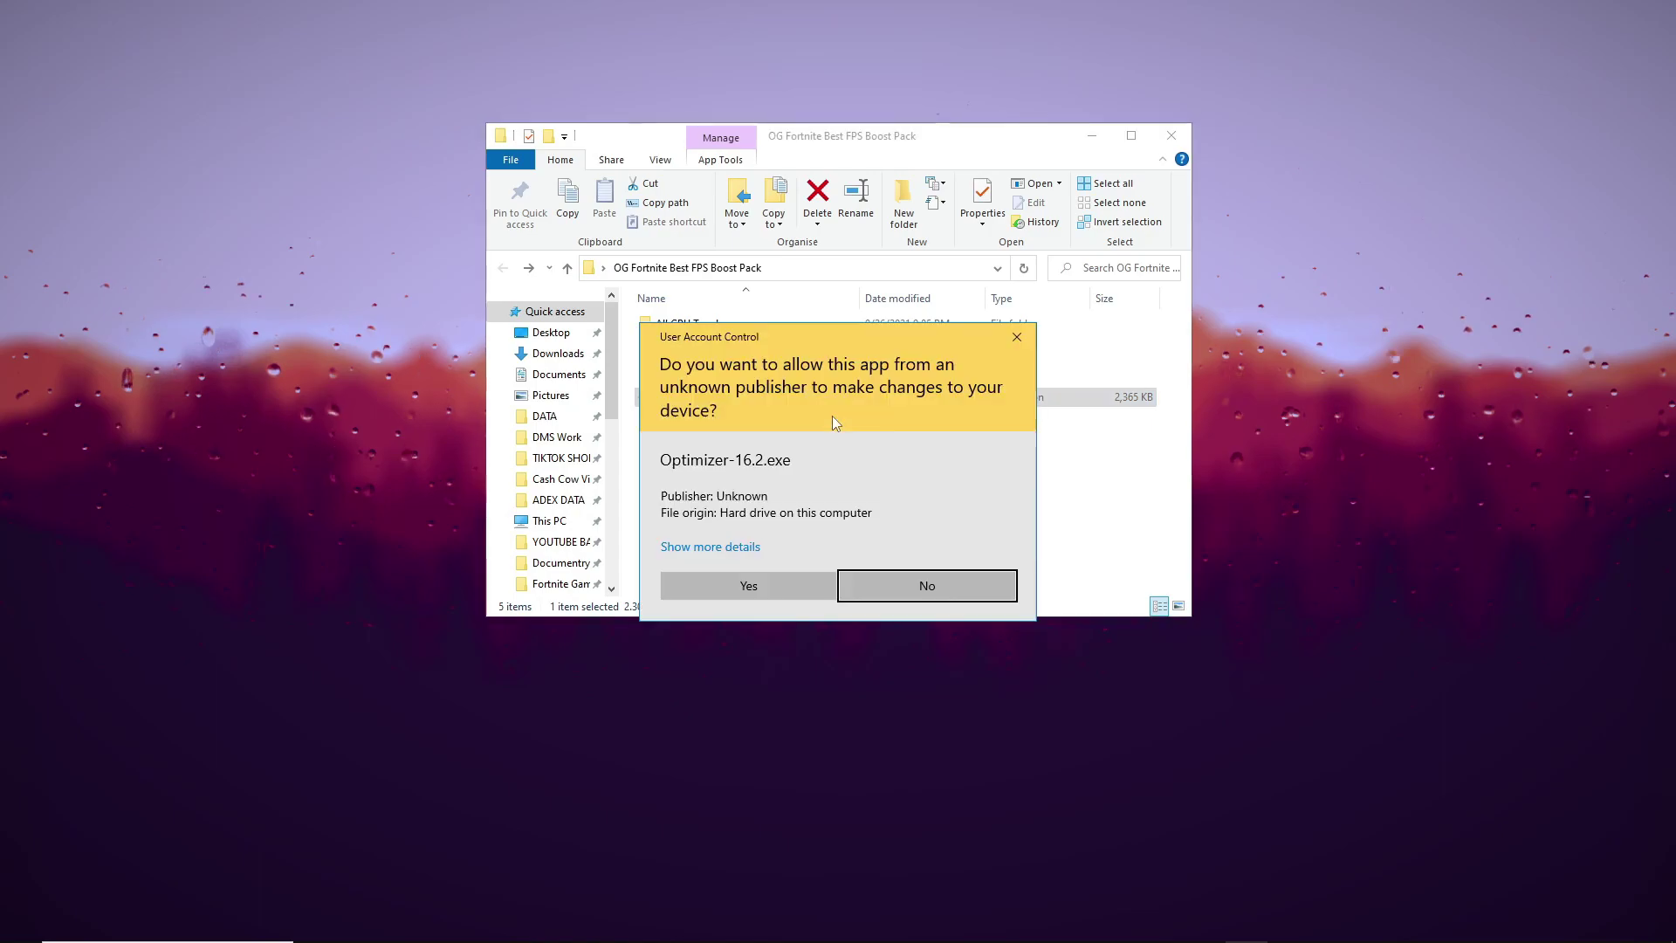
left_click(772, 589)
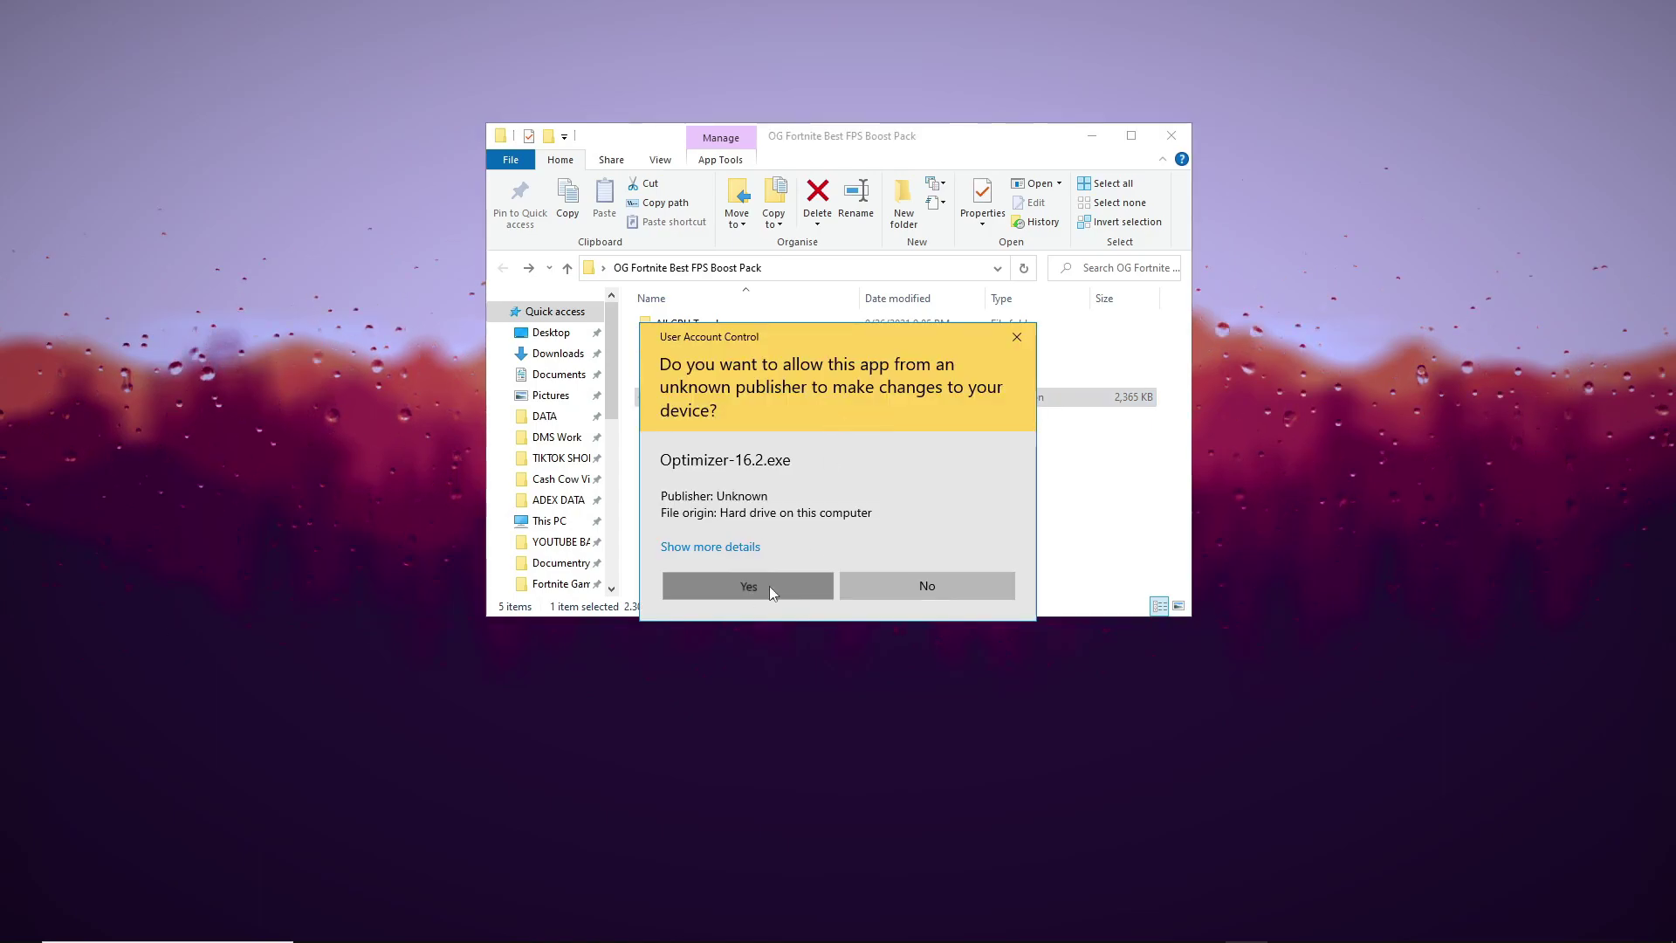
left_click(1093, 144)
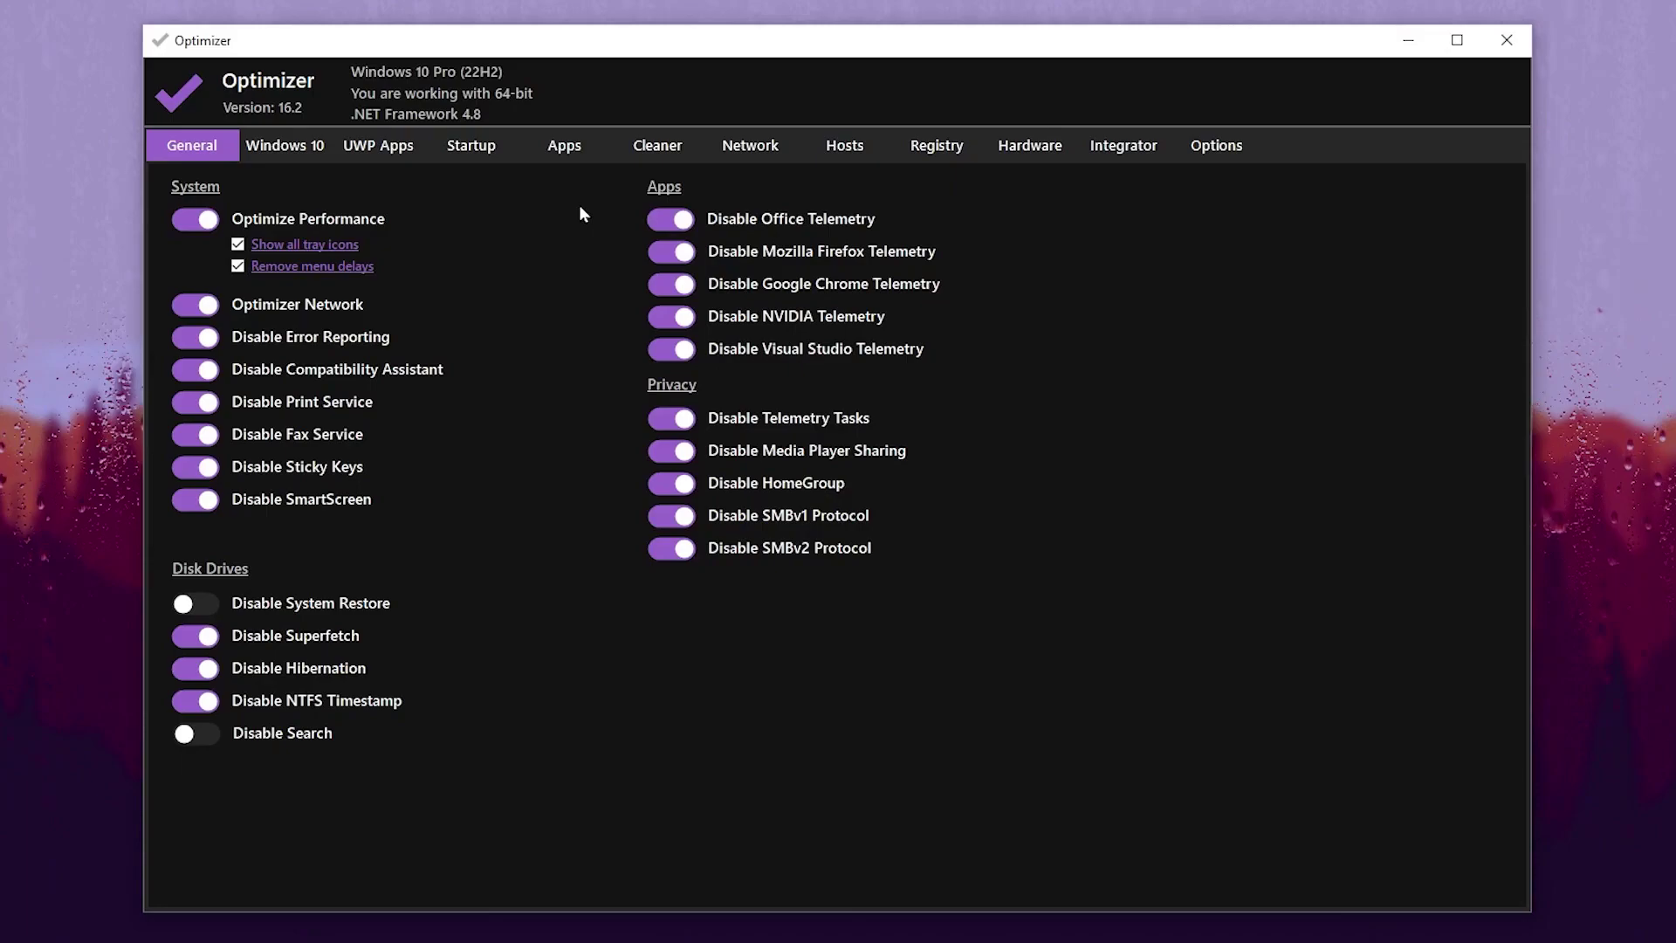
Analyze and clean Temporary files and Error reports in the Cleaner tab, about 79.69 MB
left_click(663, 149)
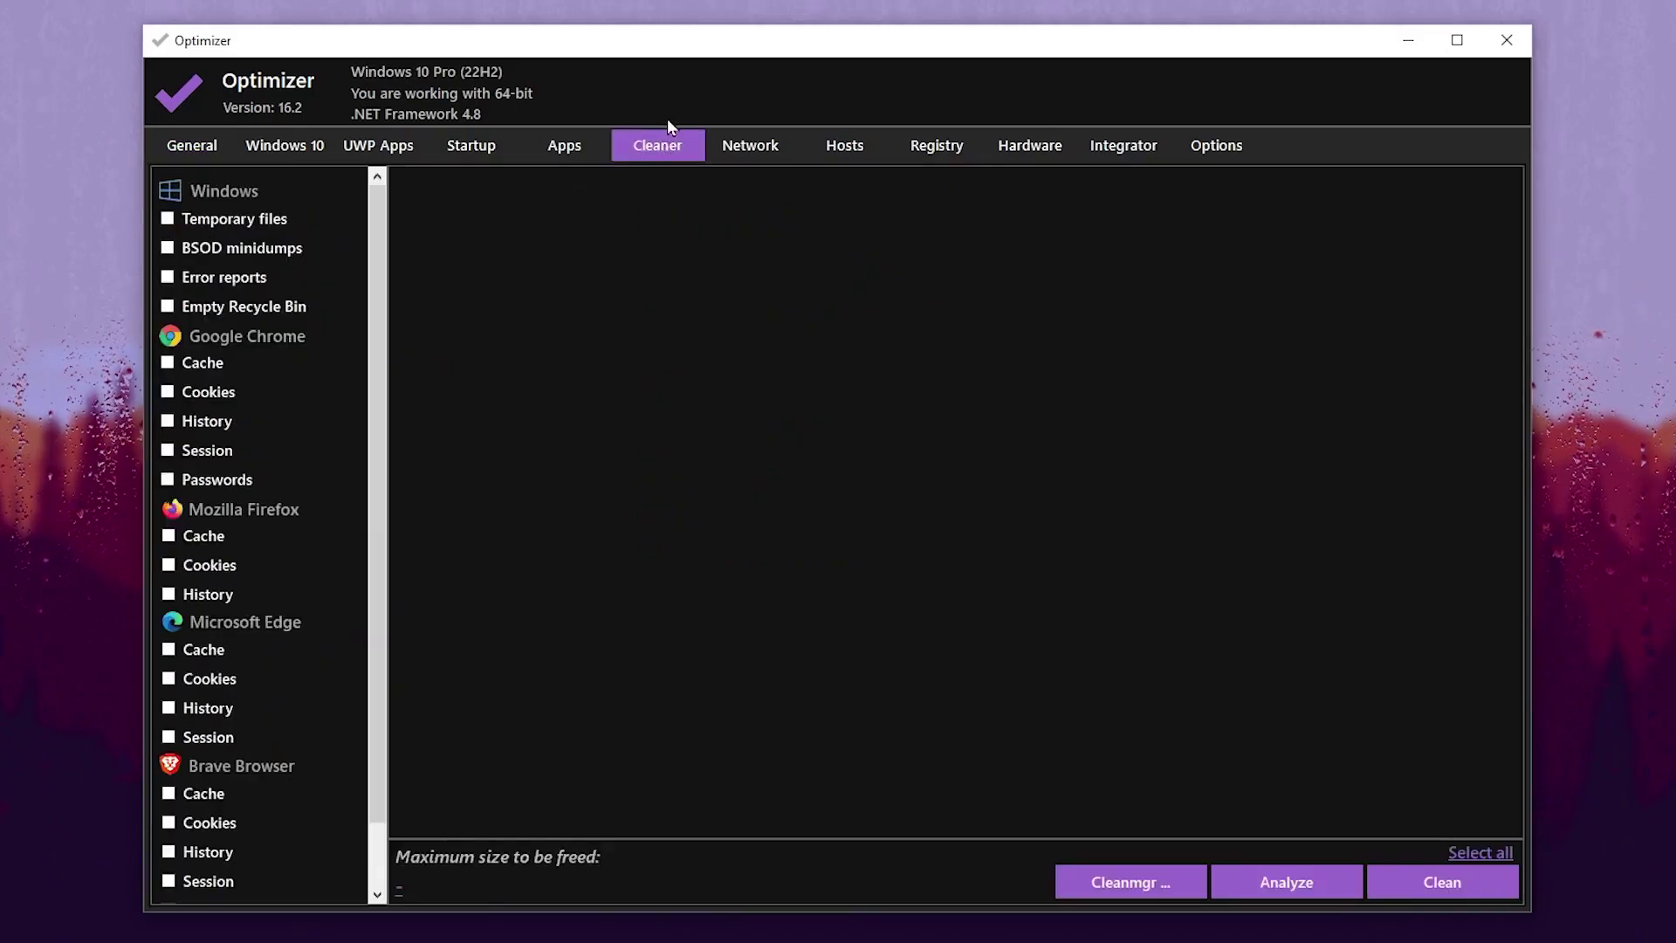
left_click(205, 222)
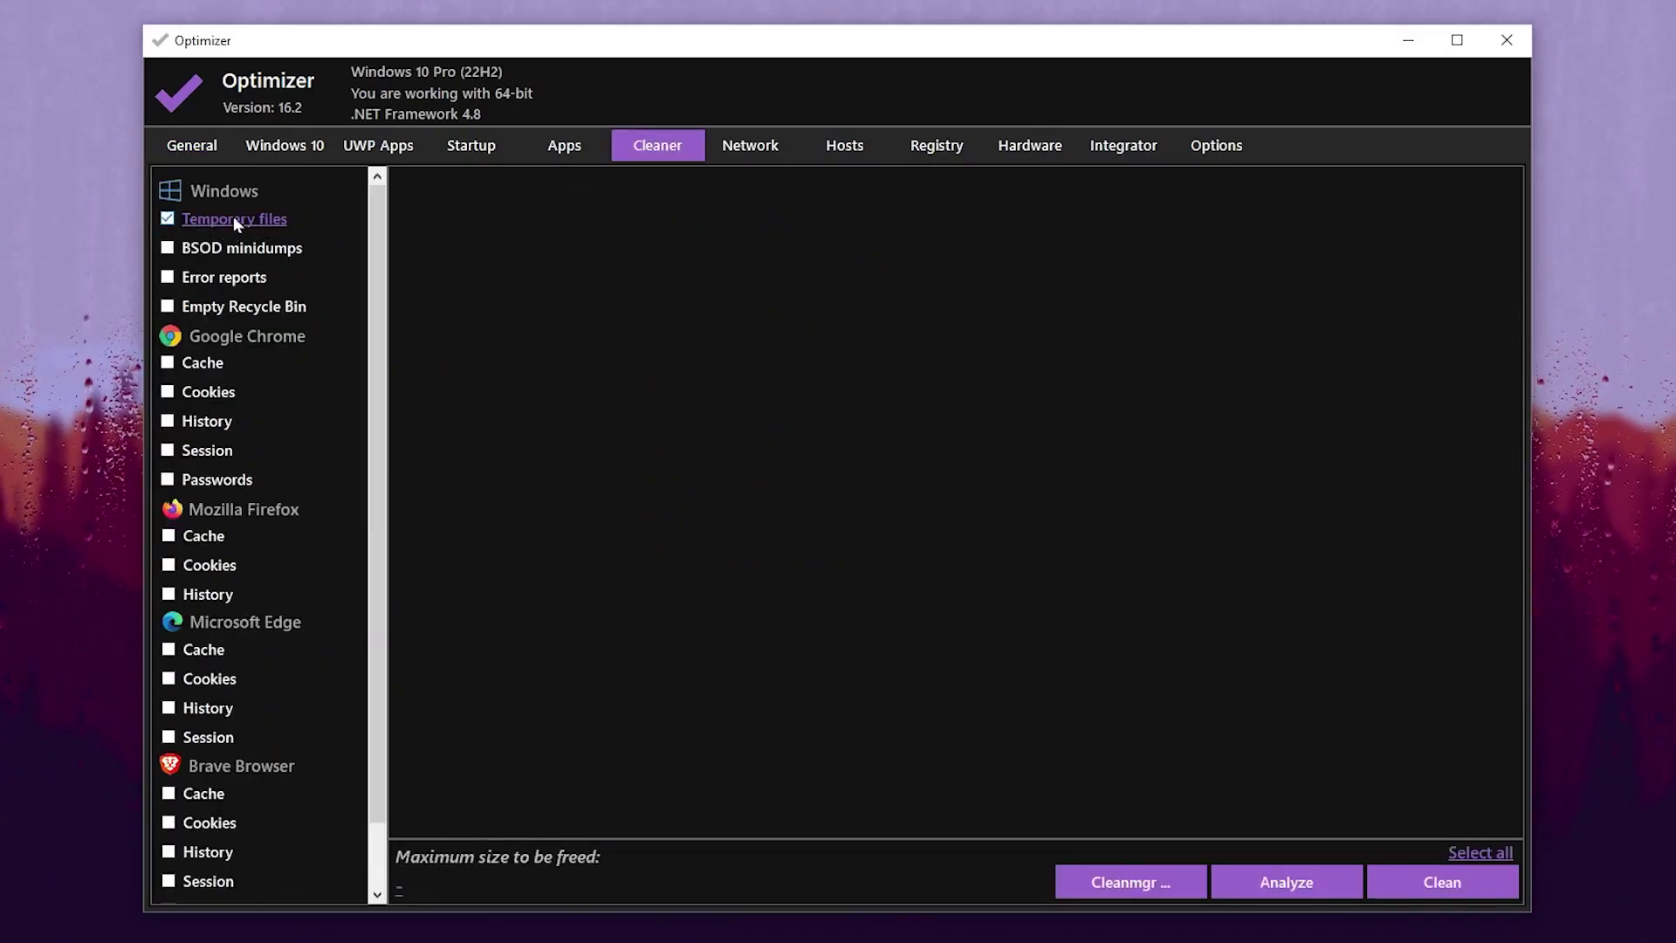
left_click(167, 278)
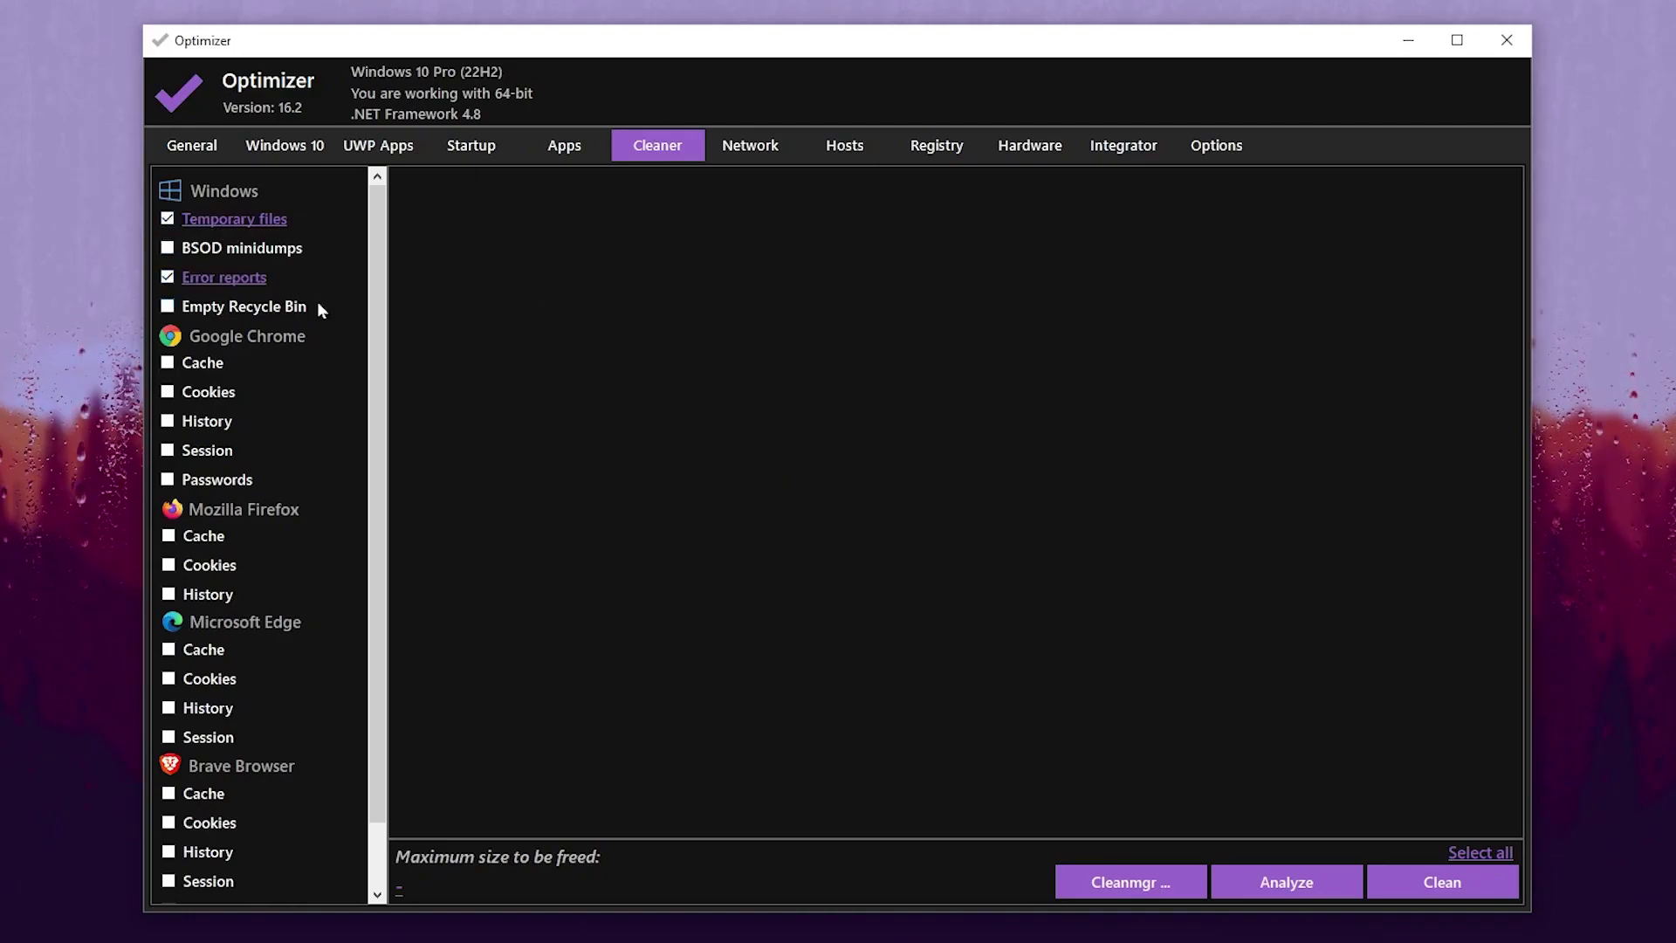
left_click(1266, 884)
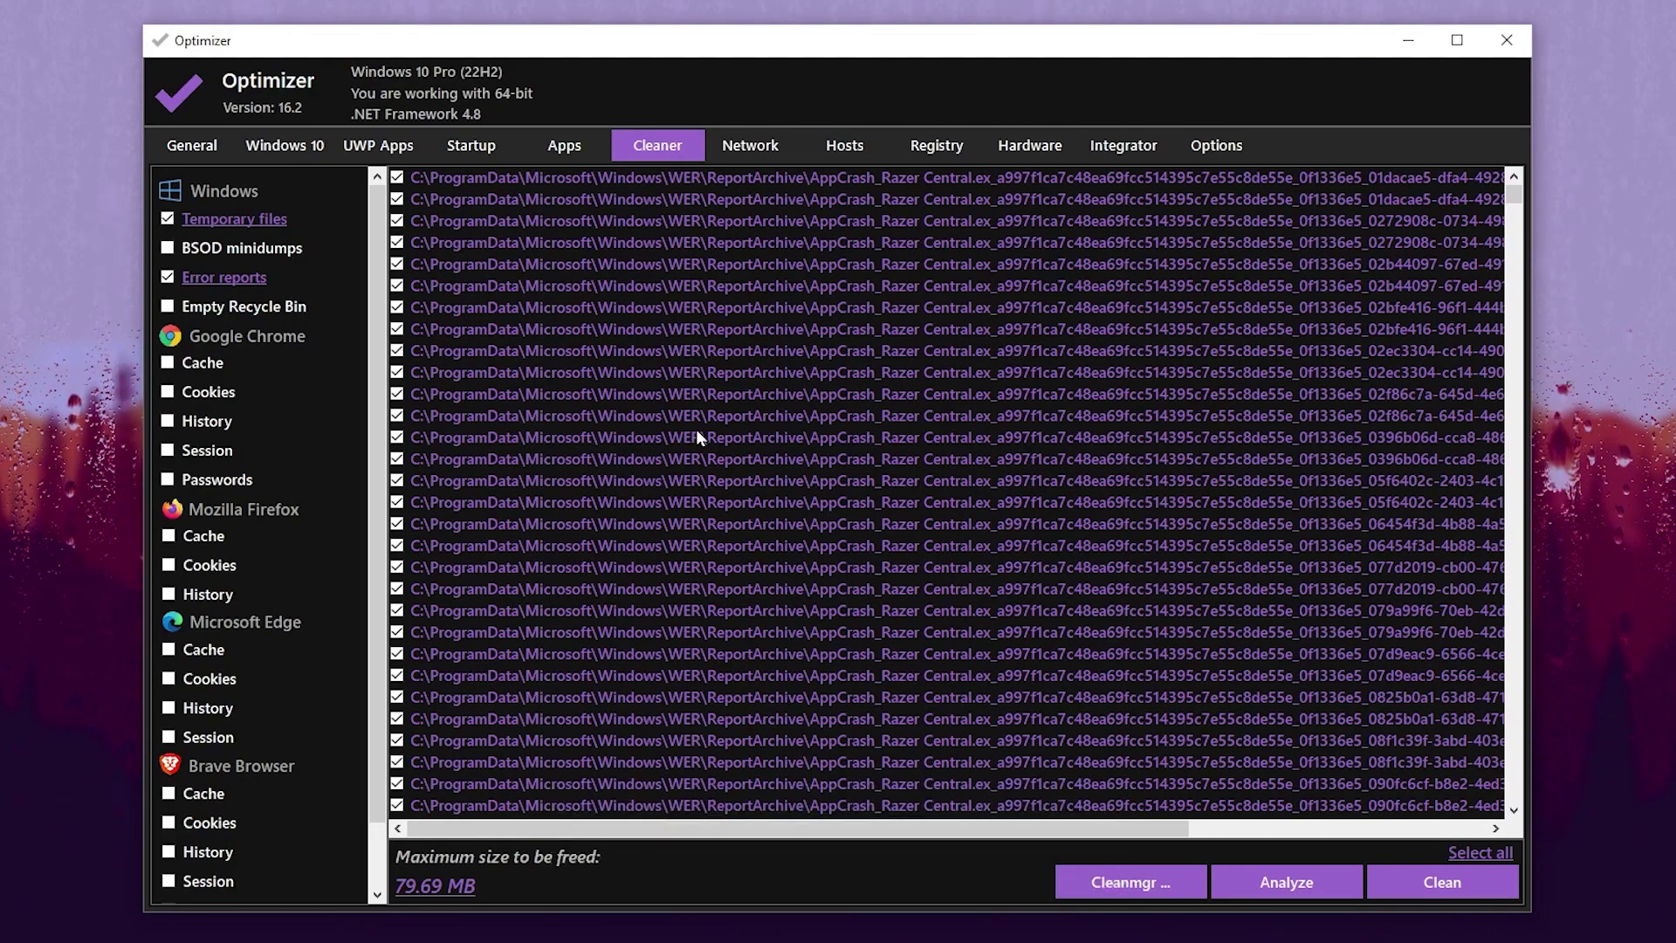
left_click(1448, 882)
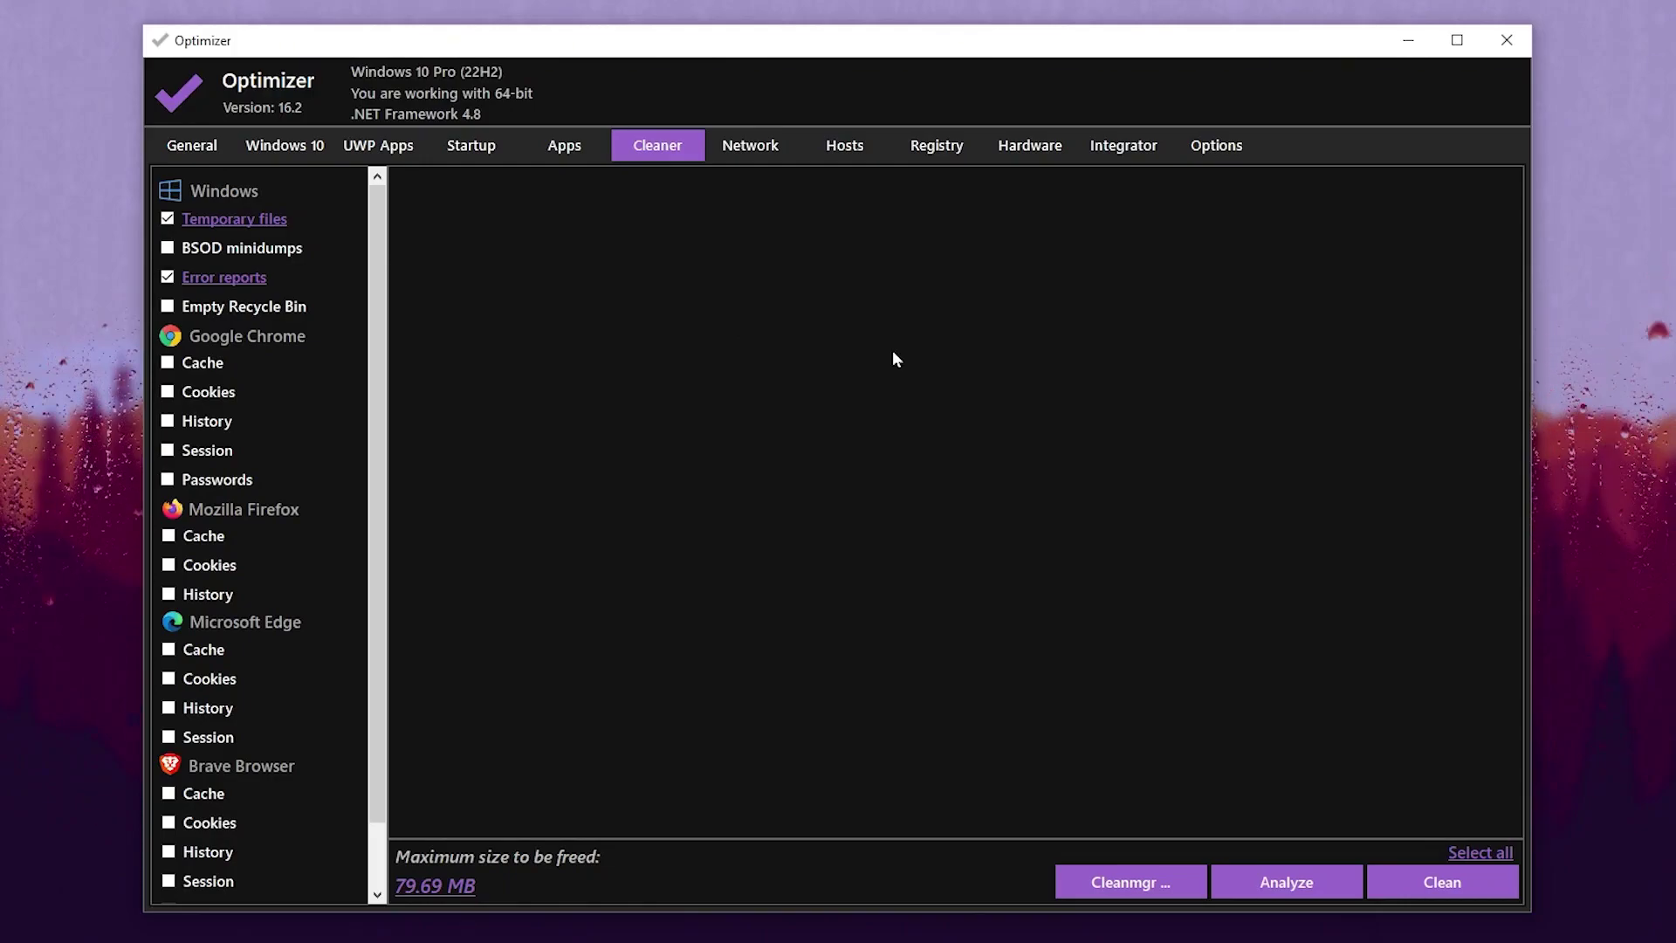
Switch to the General tab to review its performance, services, disk drive and telemetry toggles
left_click(187, 149)
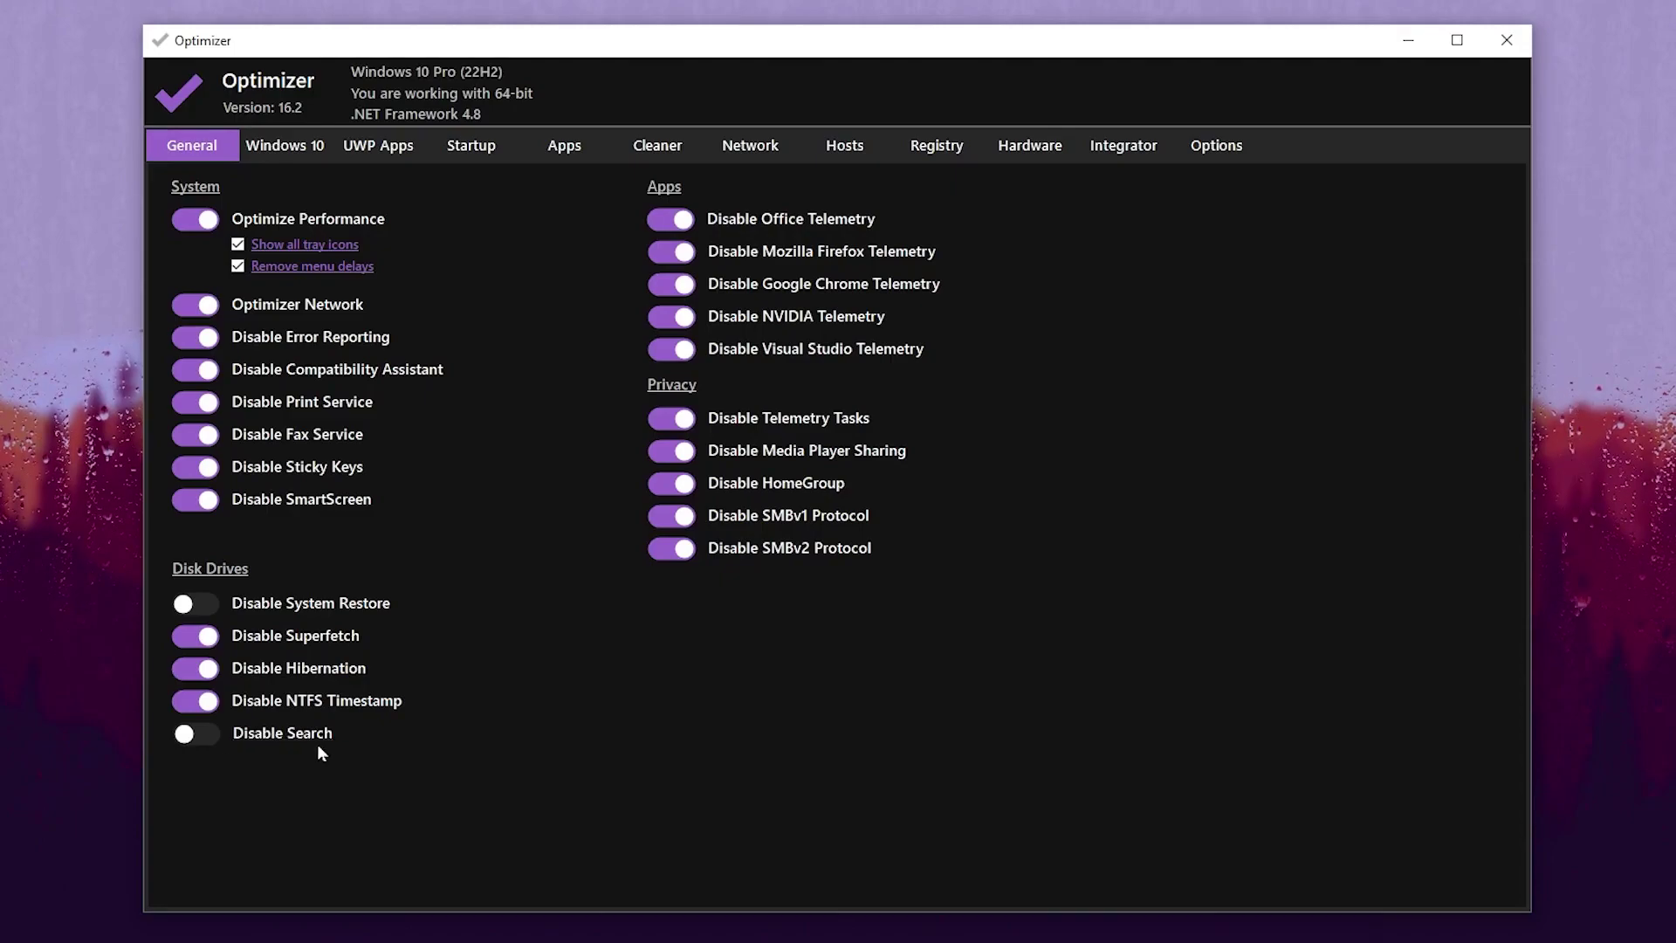
Switch to the Windows 10 tab to review its privacy, gaming, touch and update tweaks
left_click(267, 146)
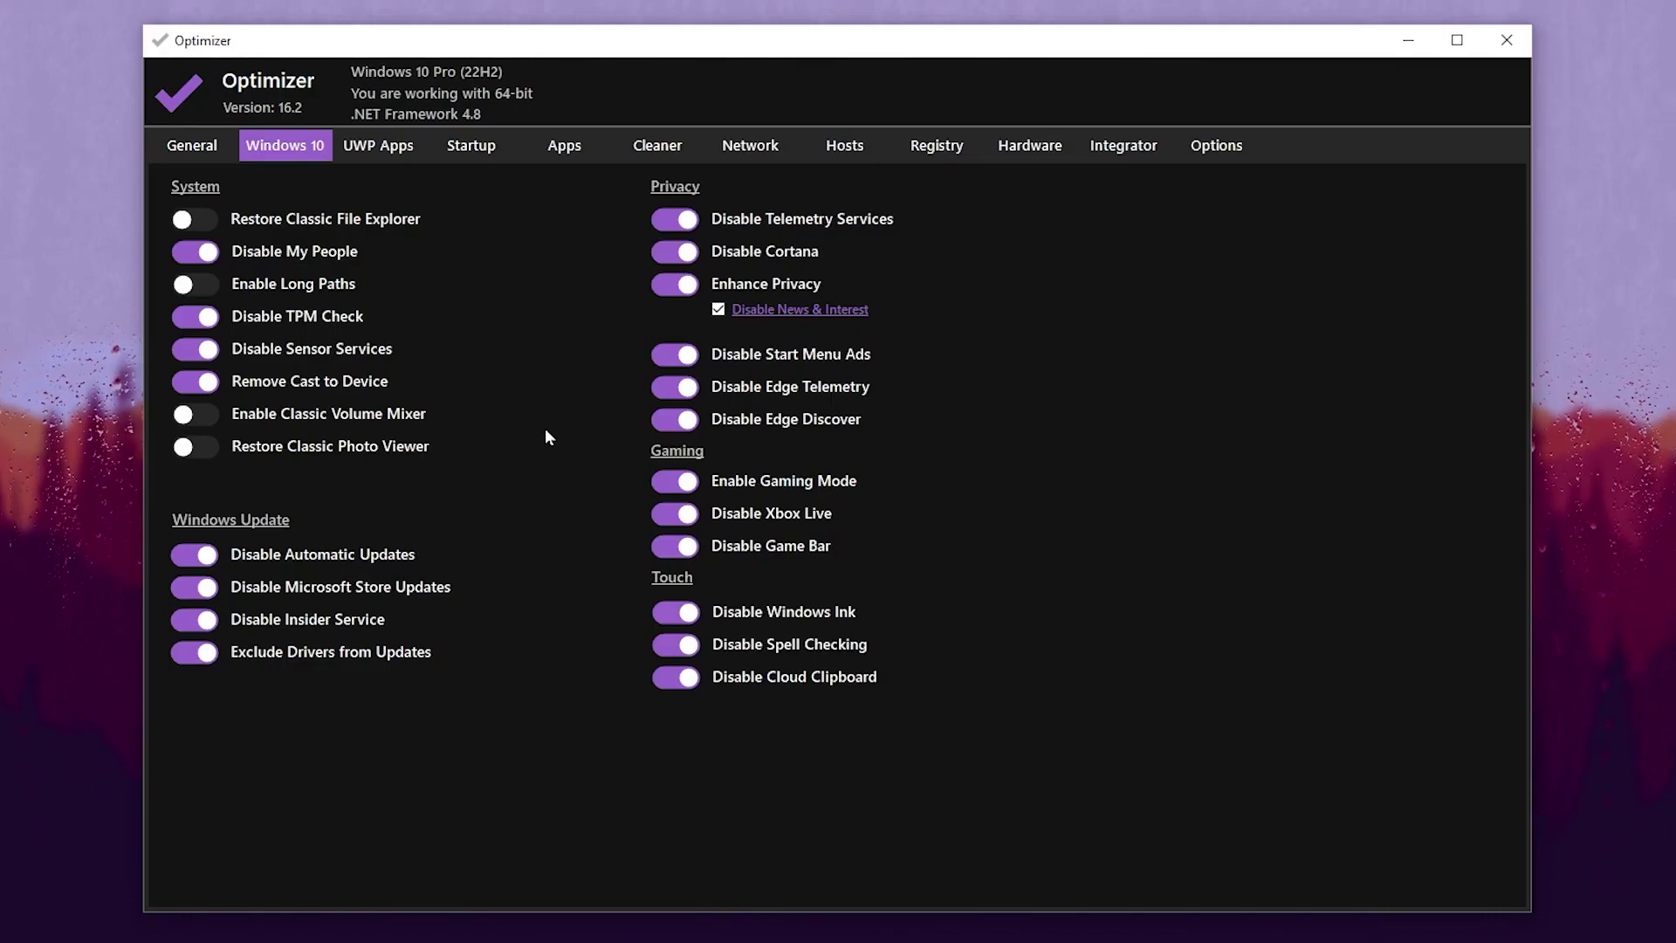
Delete the MicrosoftEdgeAutoLaunch entry from Optimizer's startup items
left_click(454, 150)
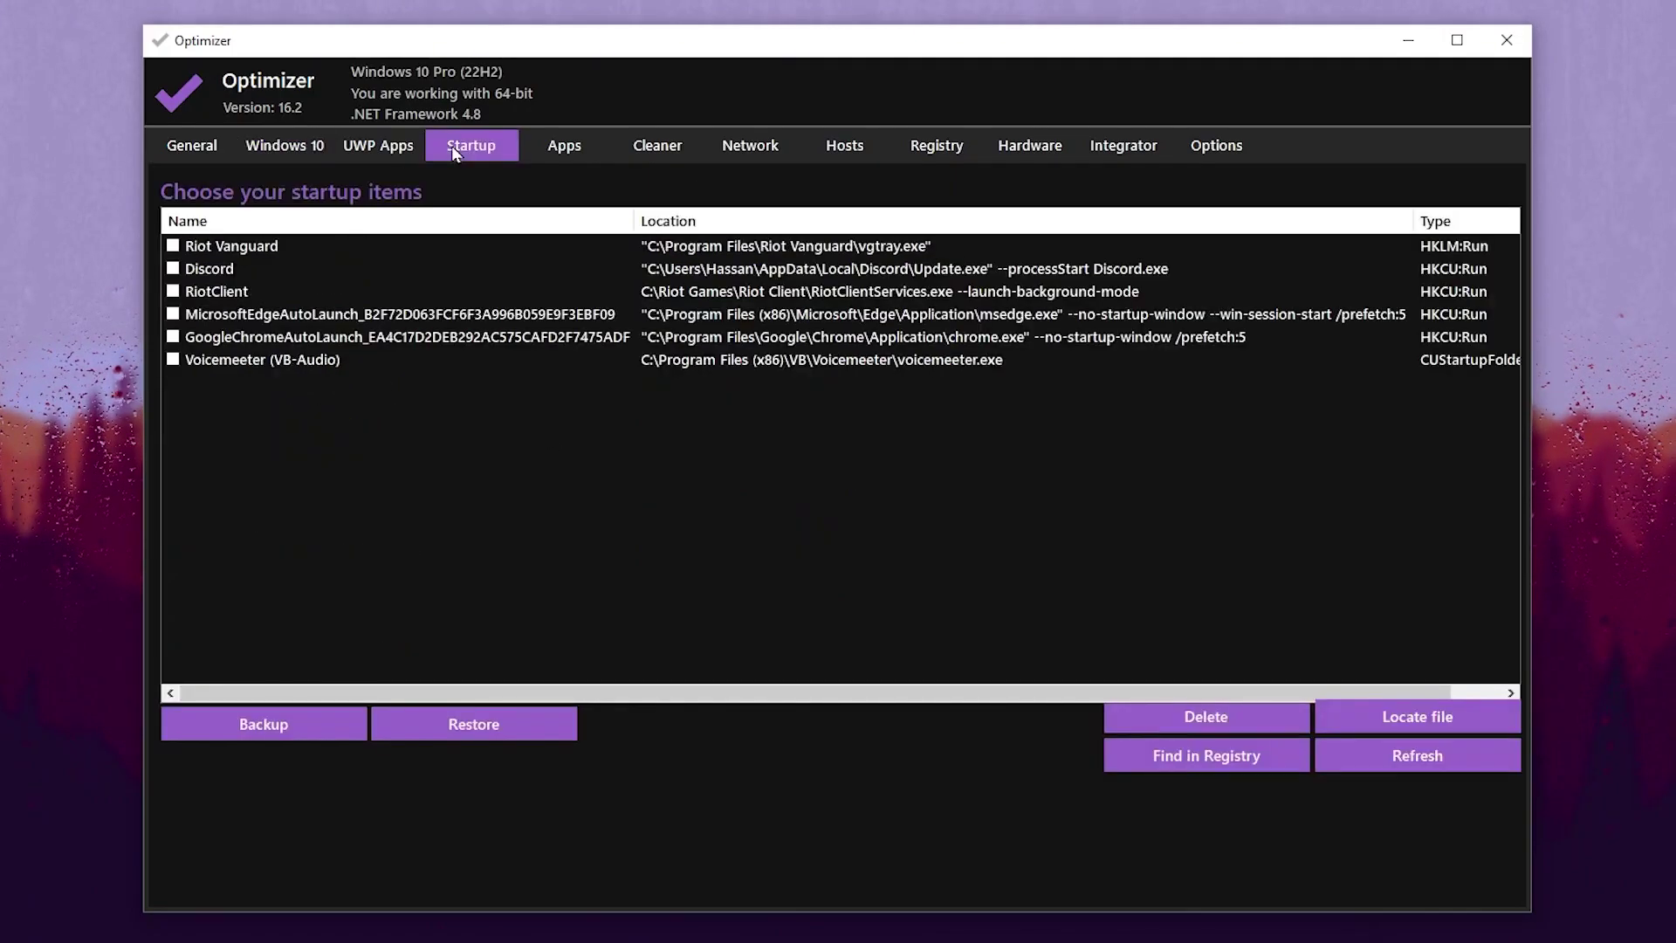
left_click(173, 315)
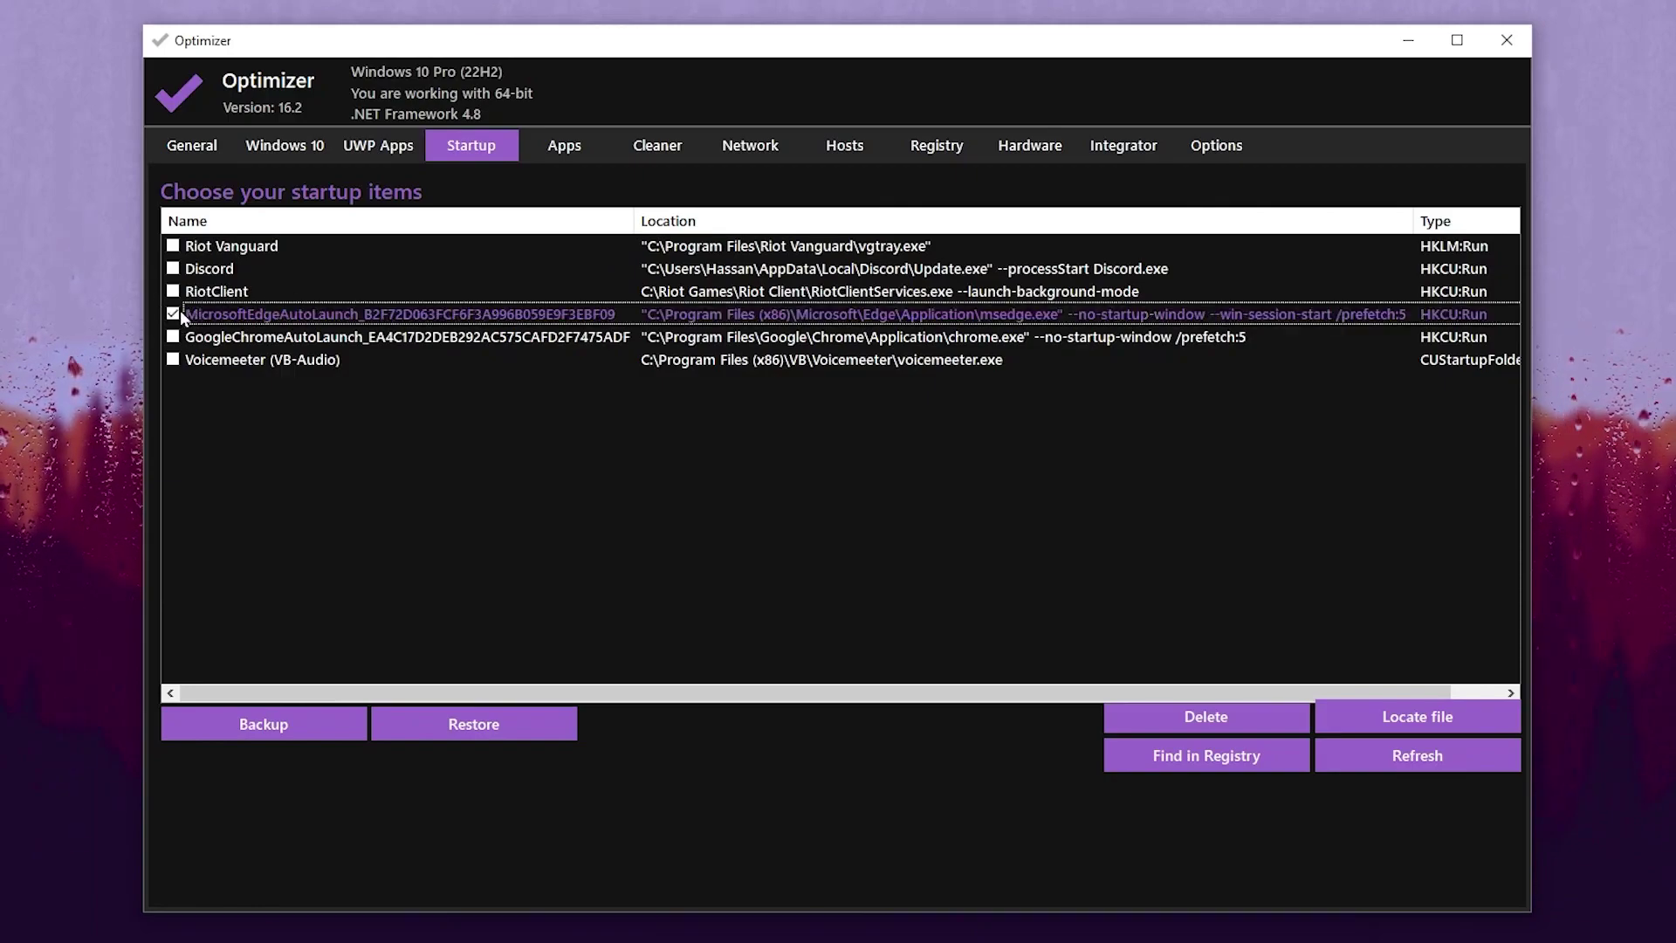
left_click(1213, 720)
left_click(909, 570)
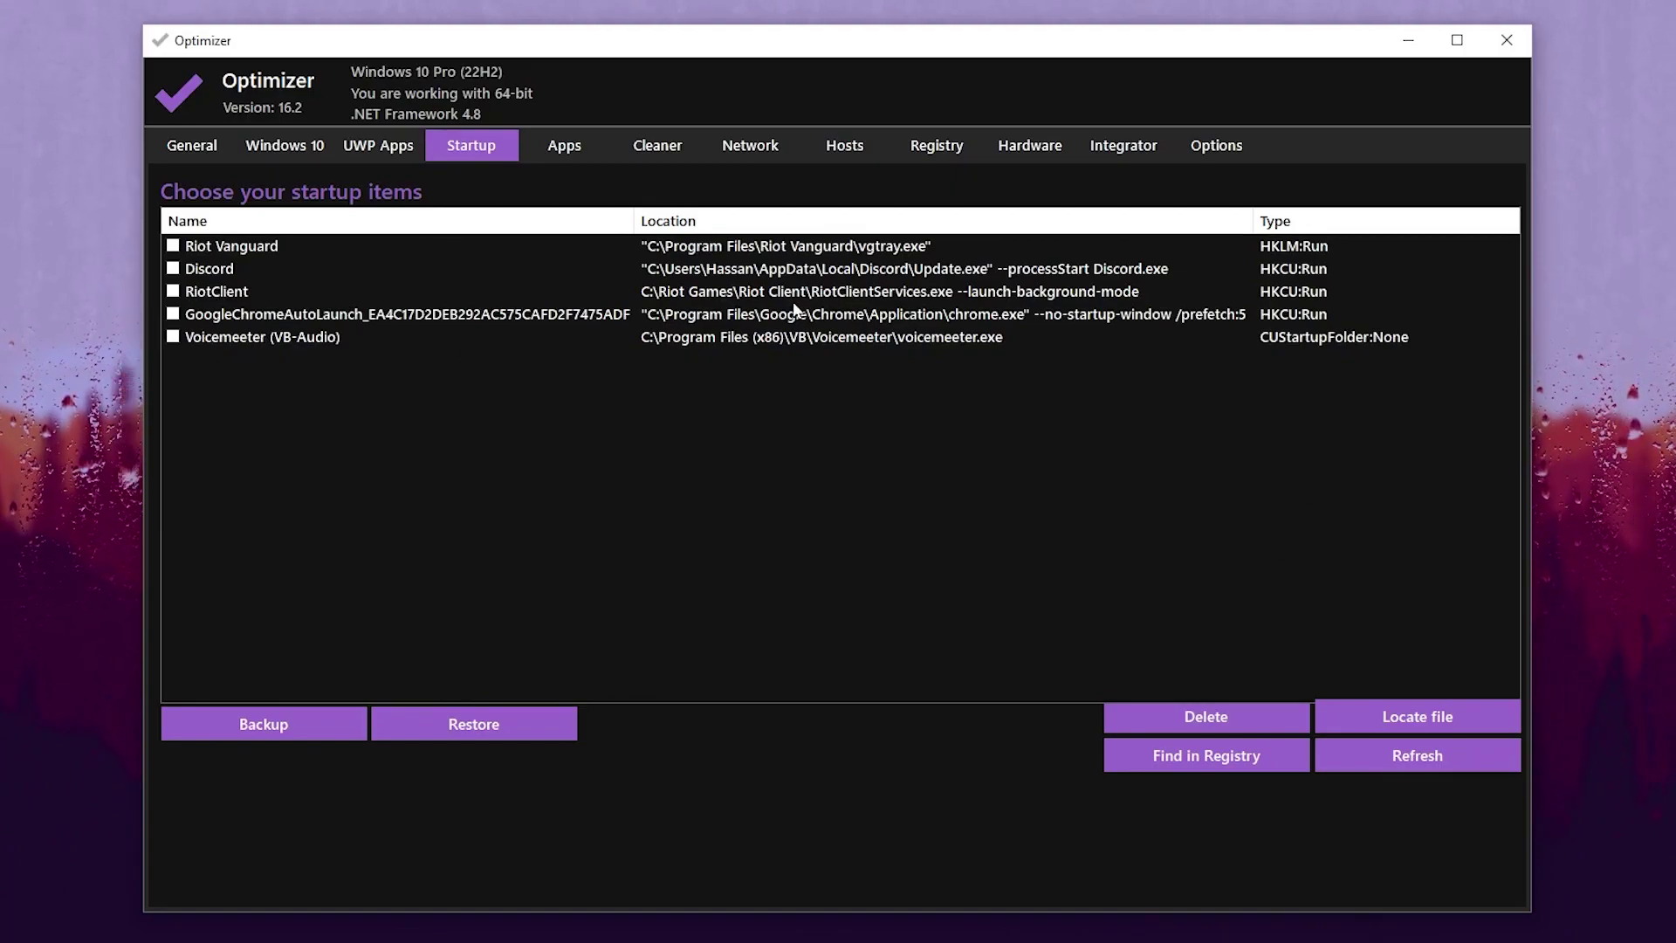
Choose Google DNS (8.8.8.8 / 8.8.4.4) for the Realtek Gaming 2.5GbE adapter and flush the DNS cache
left_click(763, 147)
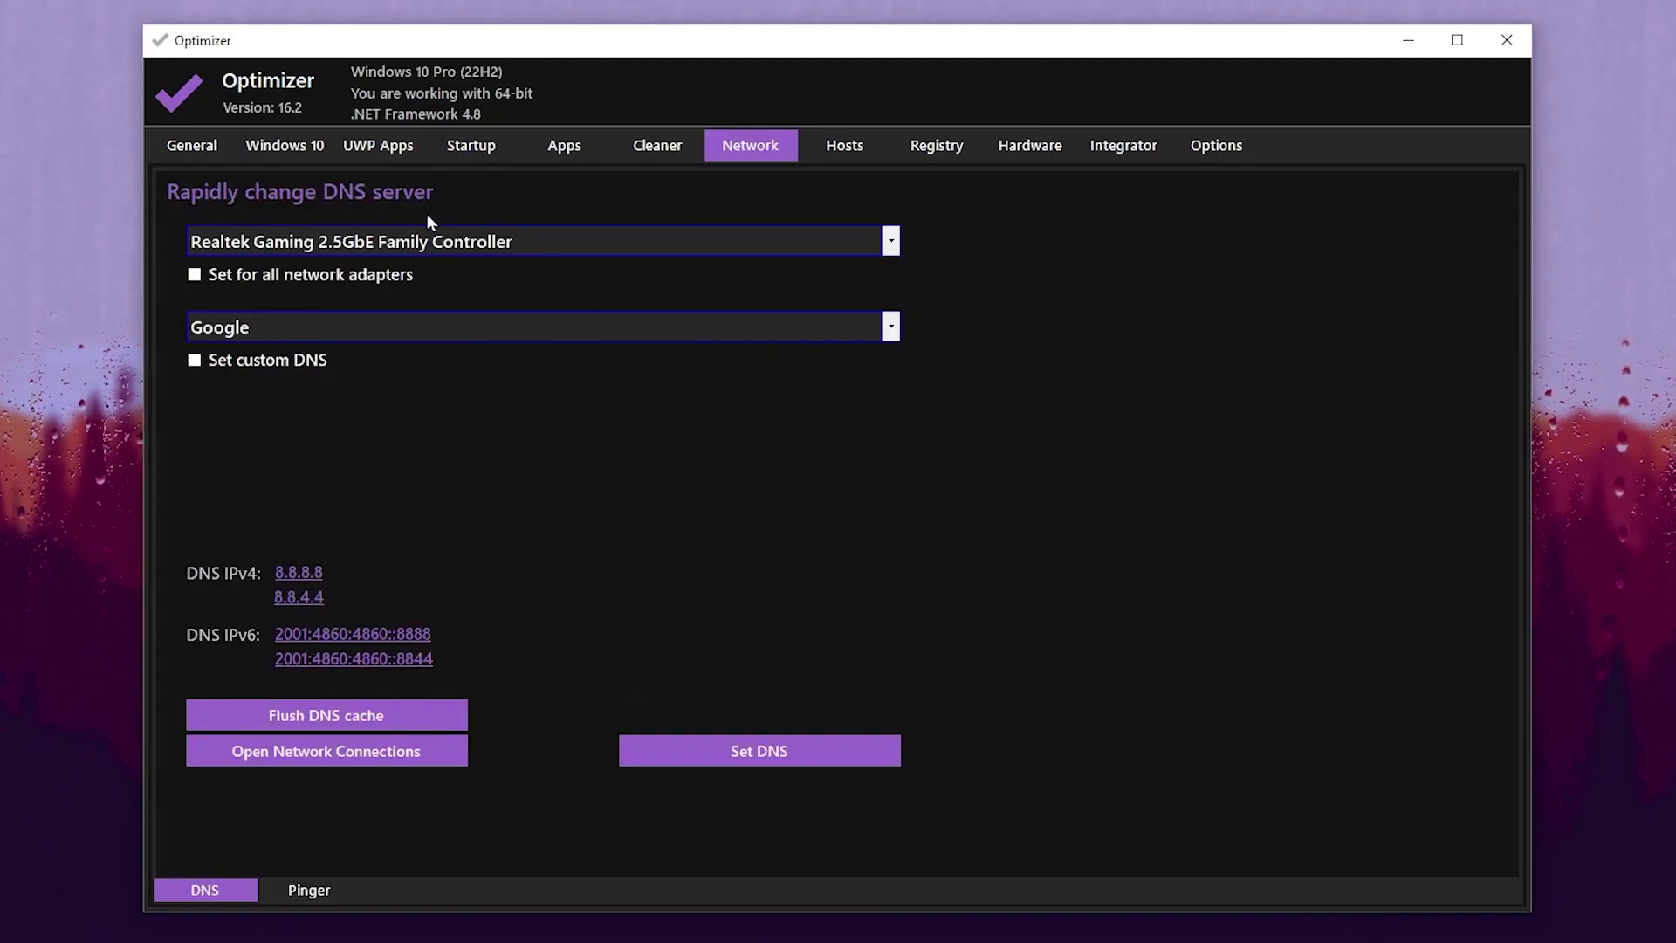
left_click(452, 245)
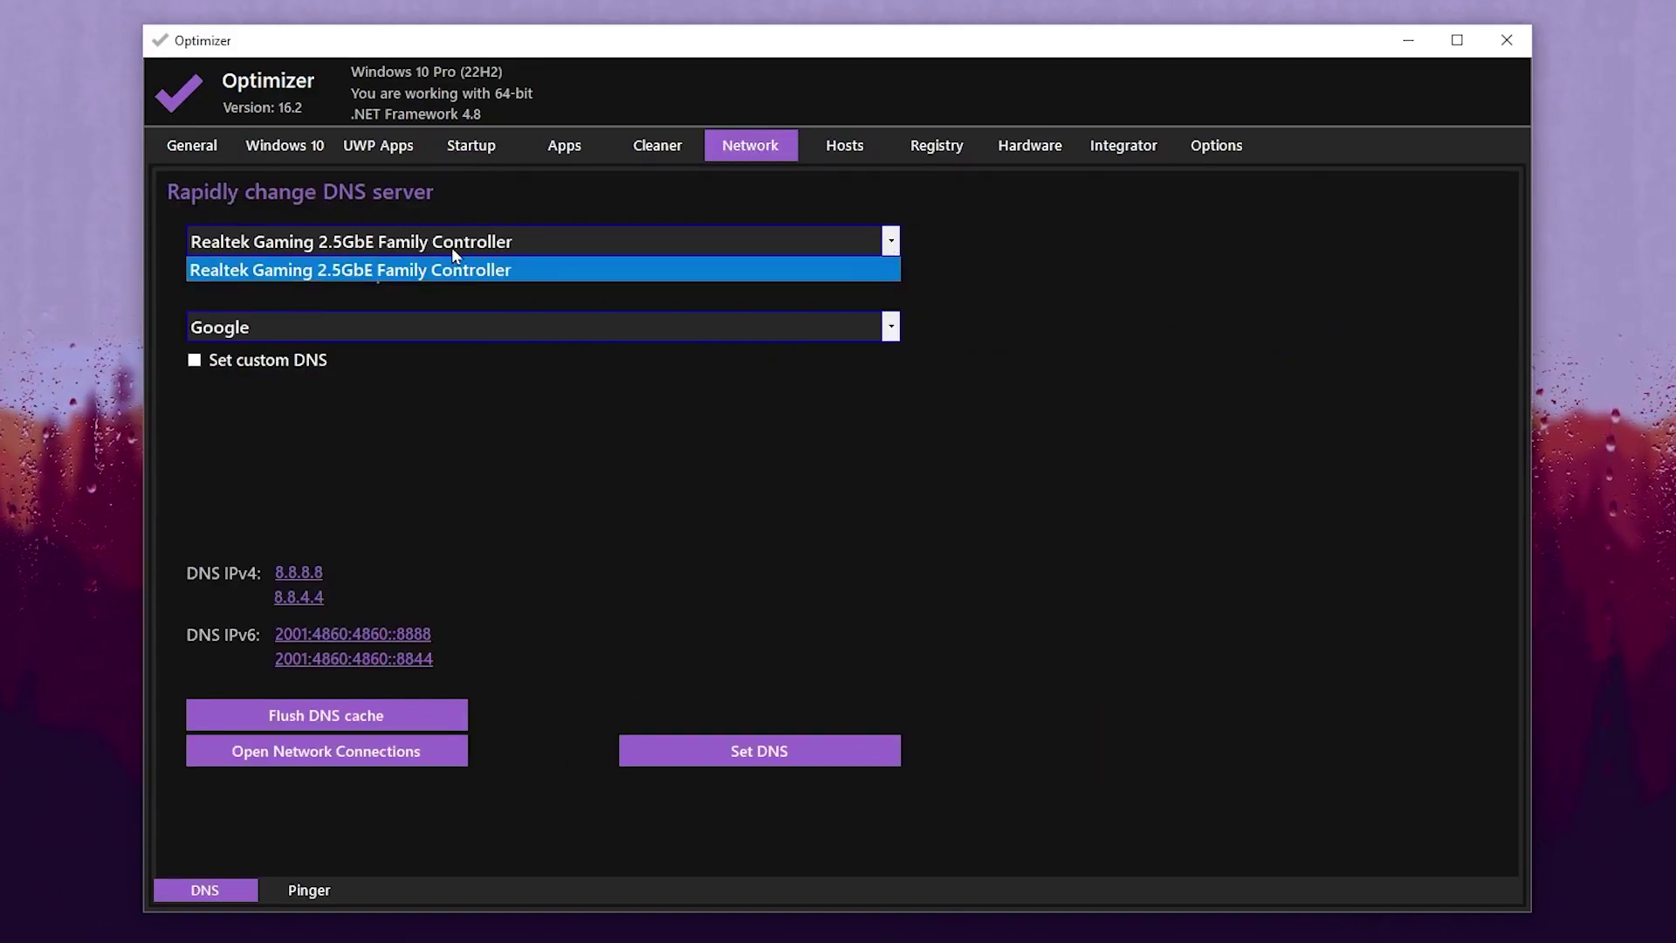
left_click(402, 266)
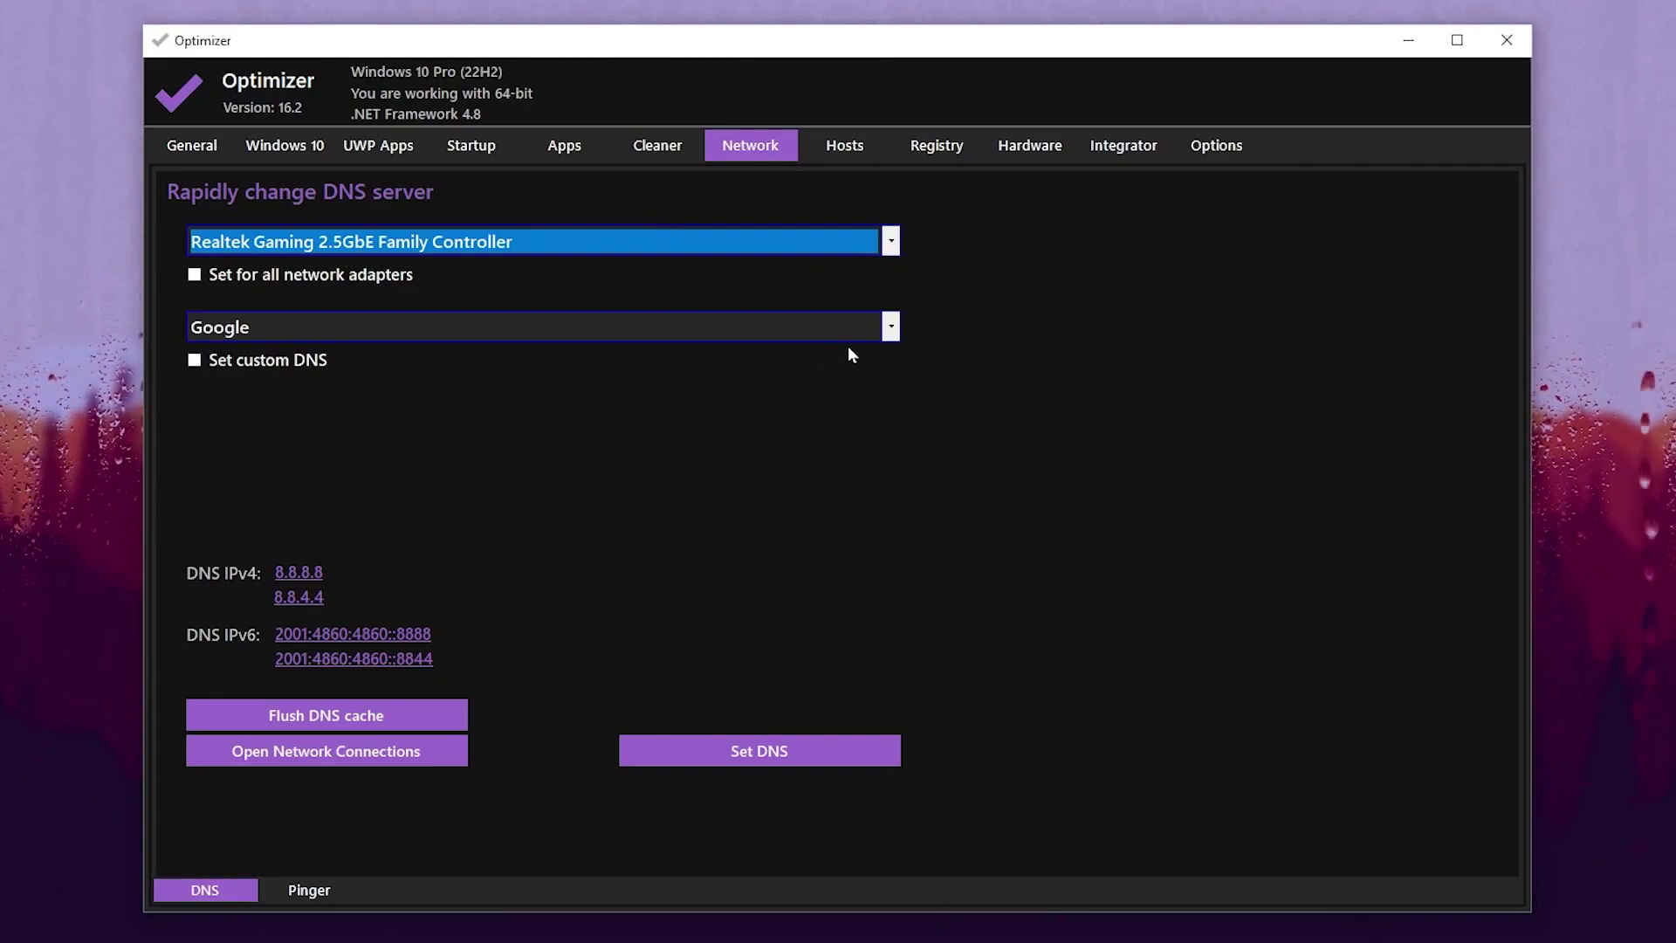
left_click(890, 328)
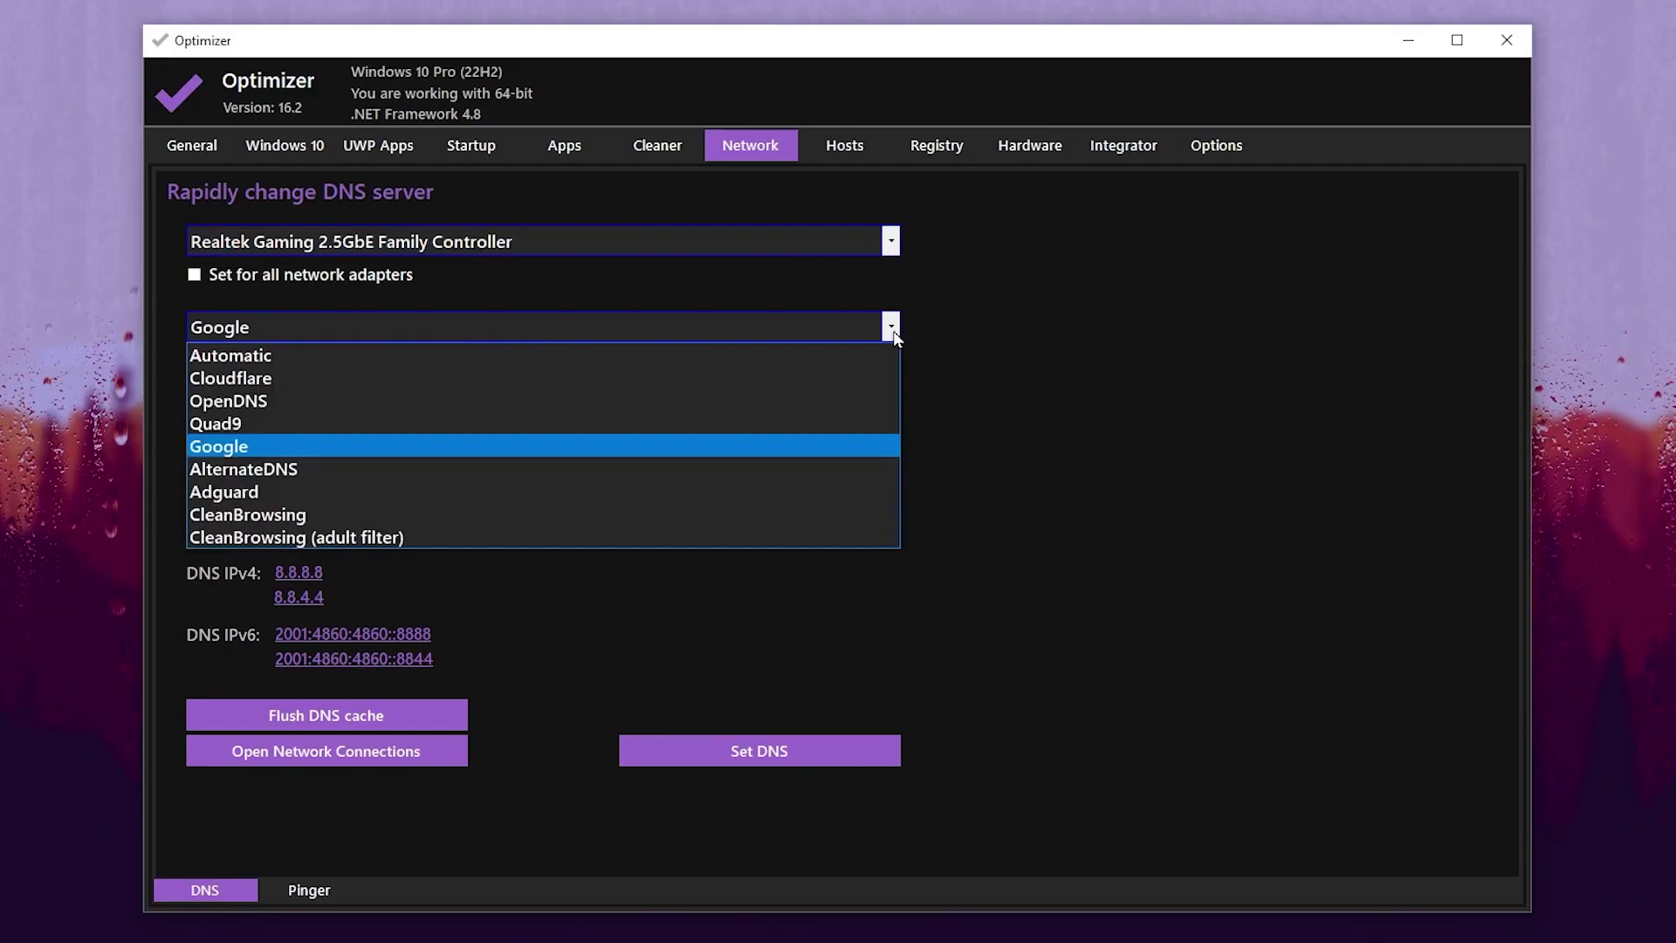
left_click(209, 446)
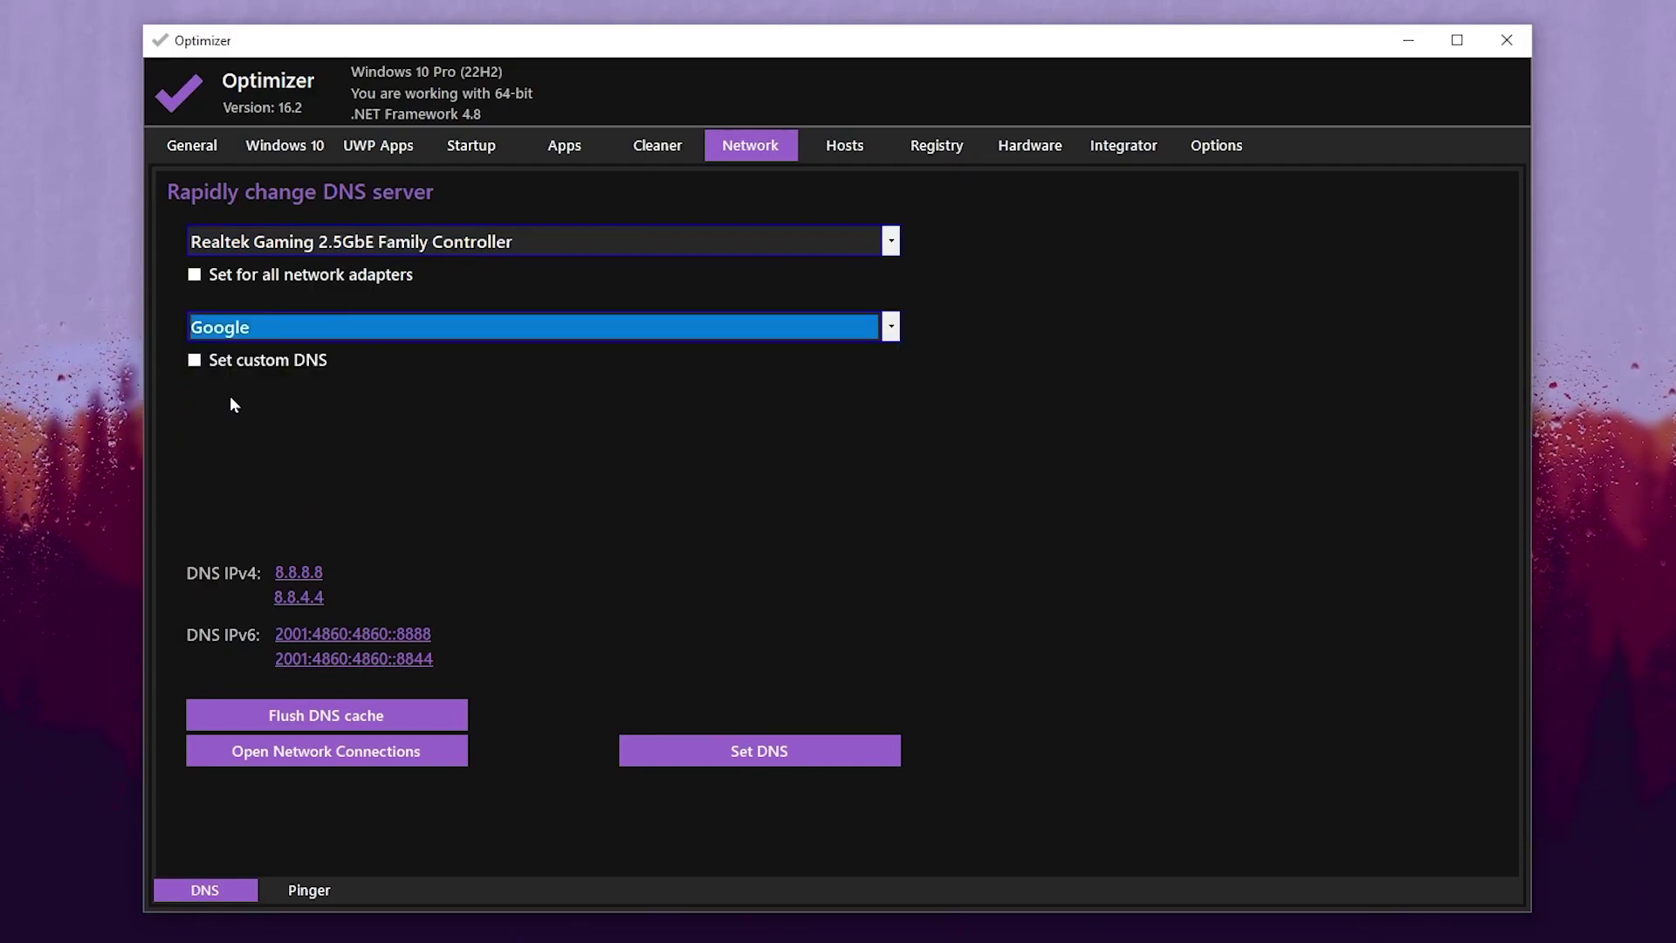
left_click(353, 718)
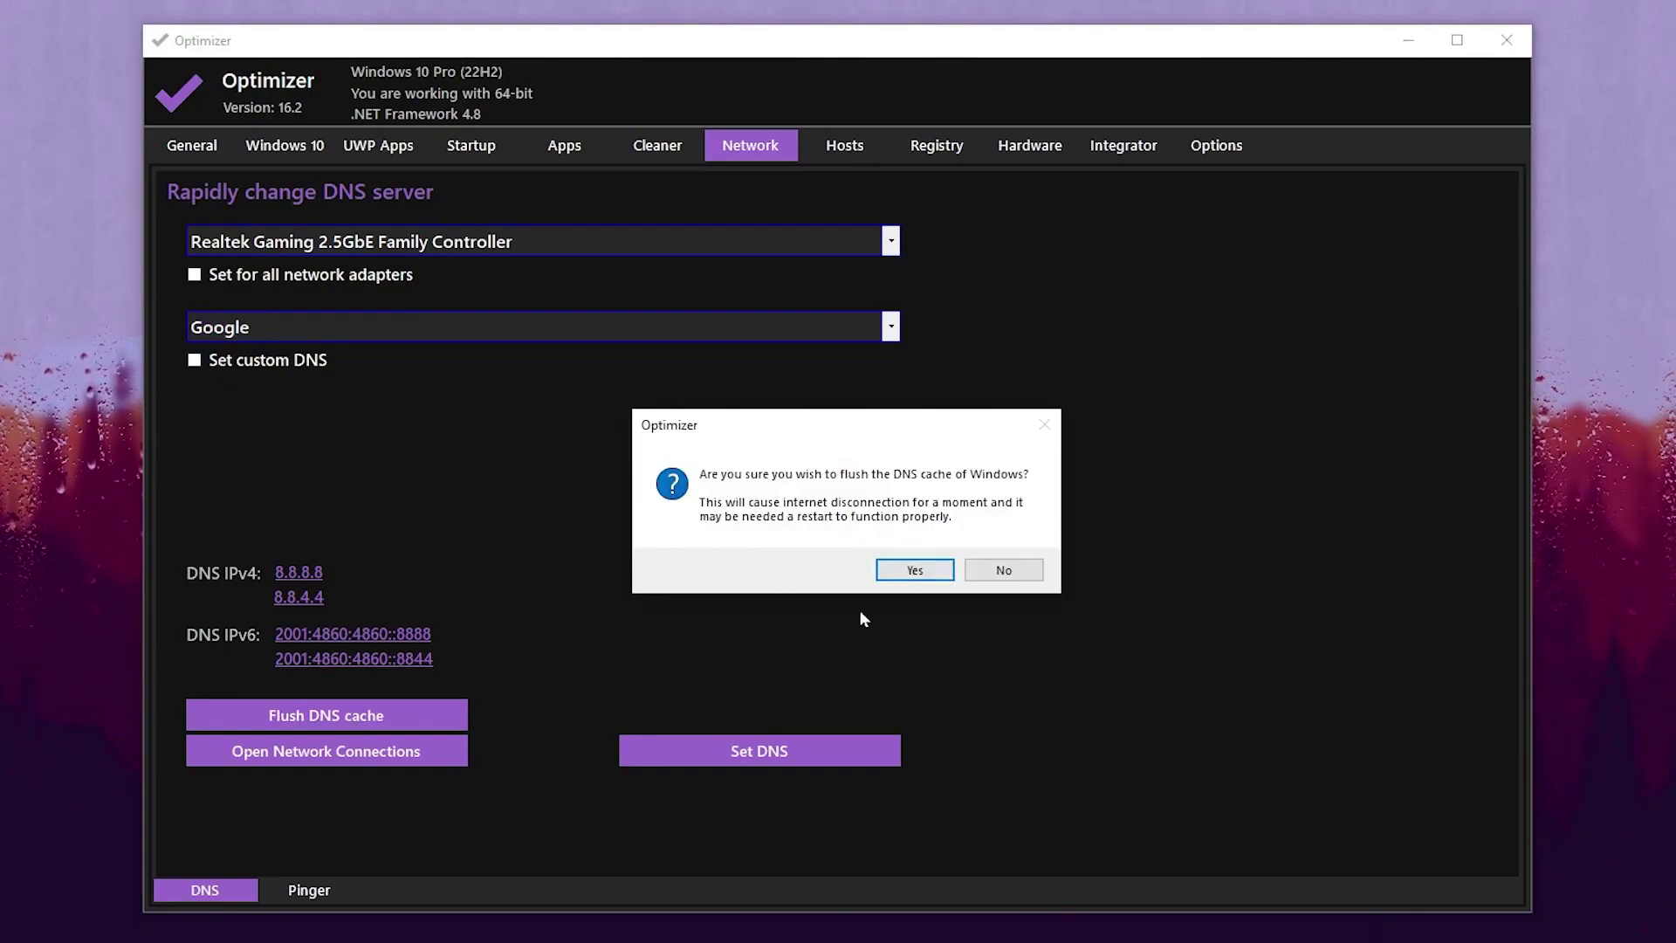
left_click(909, 581)
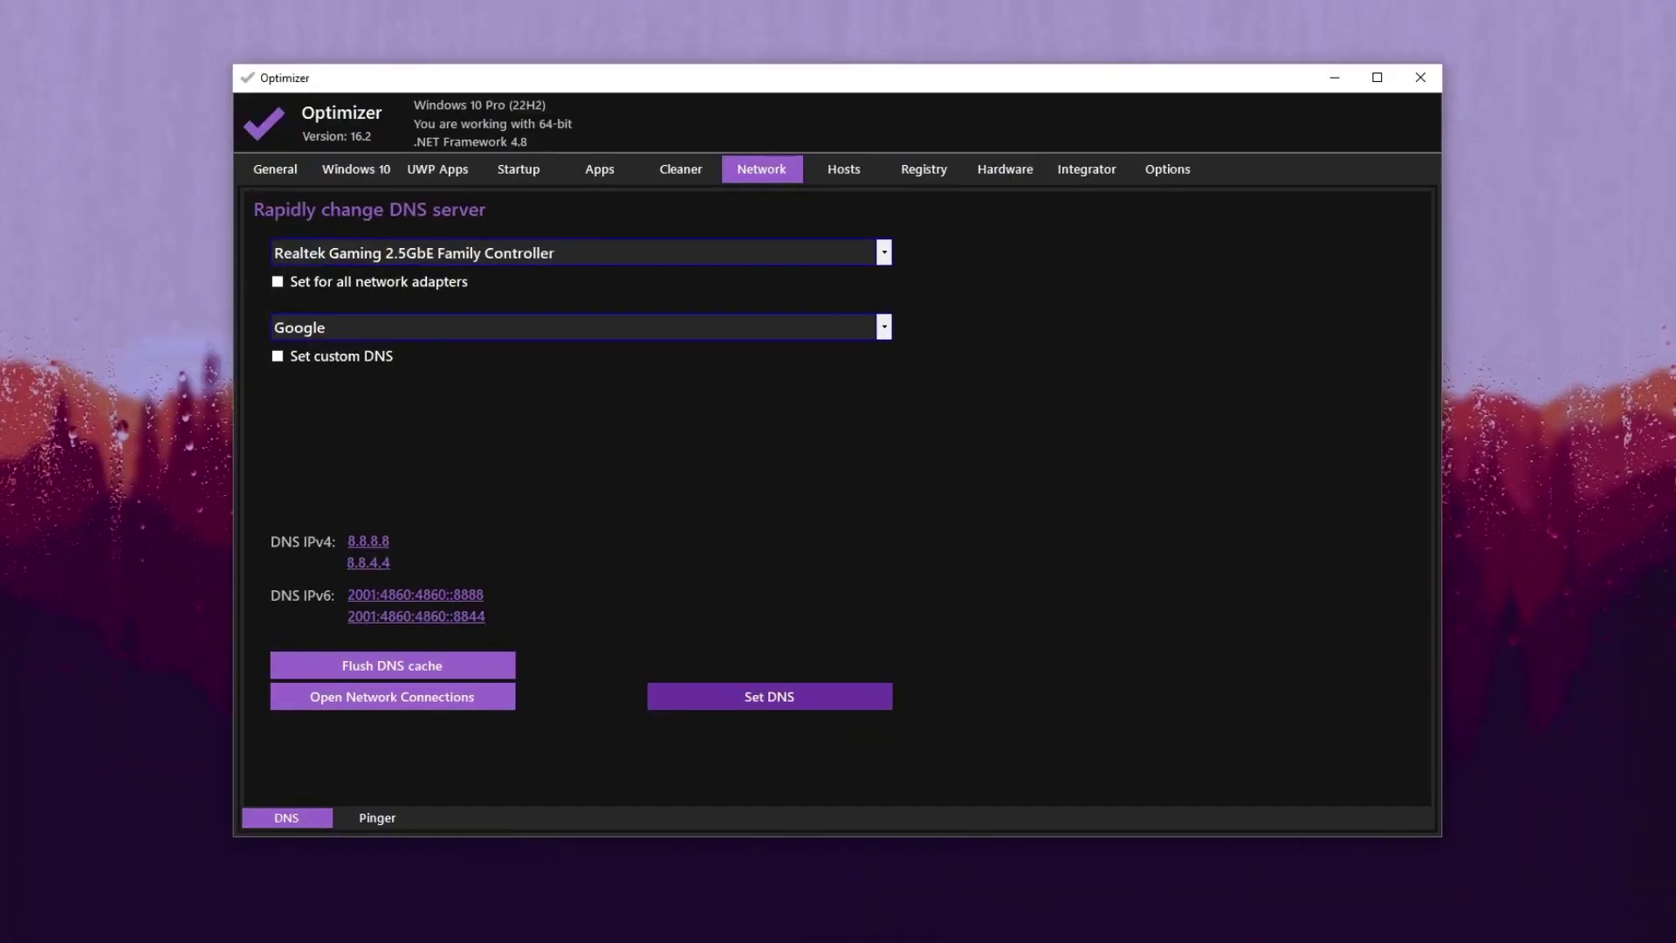
right_click(1572, 942)
left_click(1585, 935)
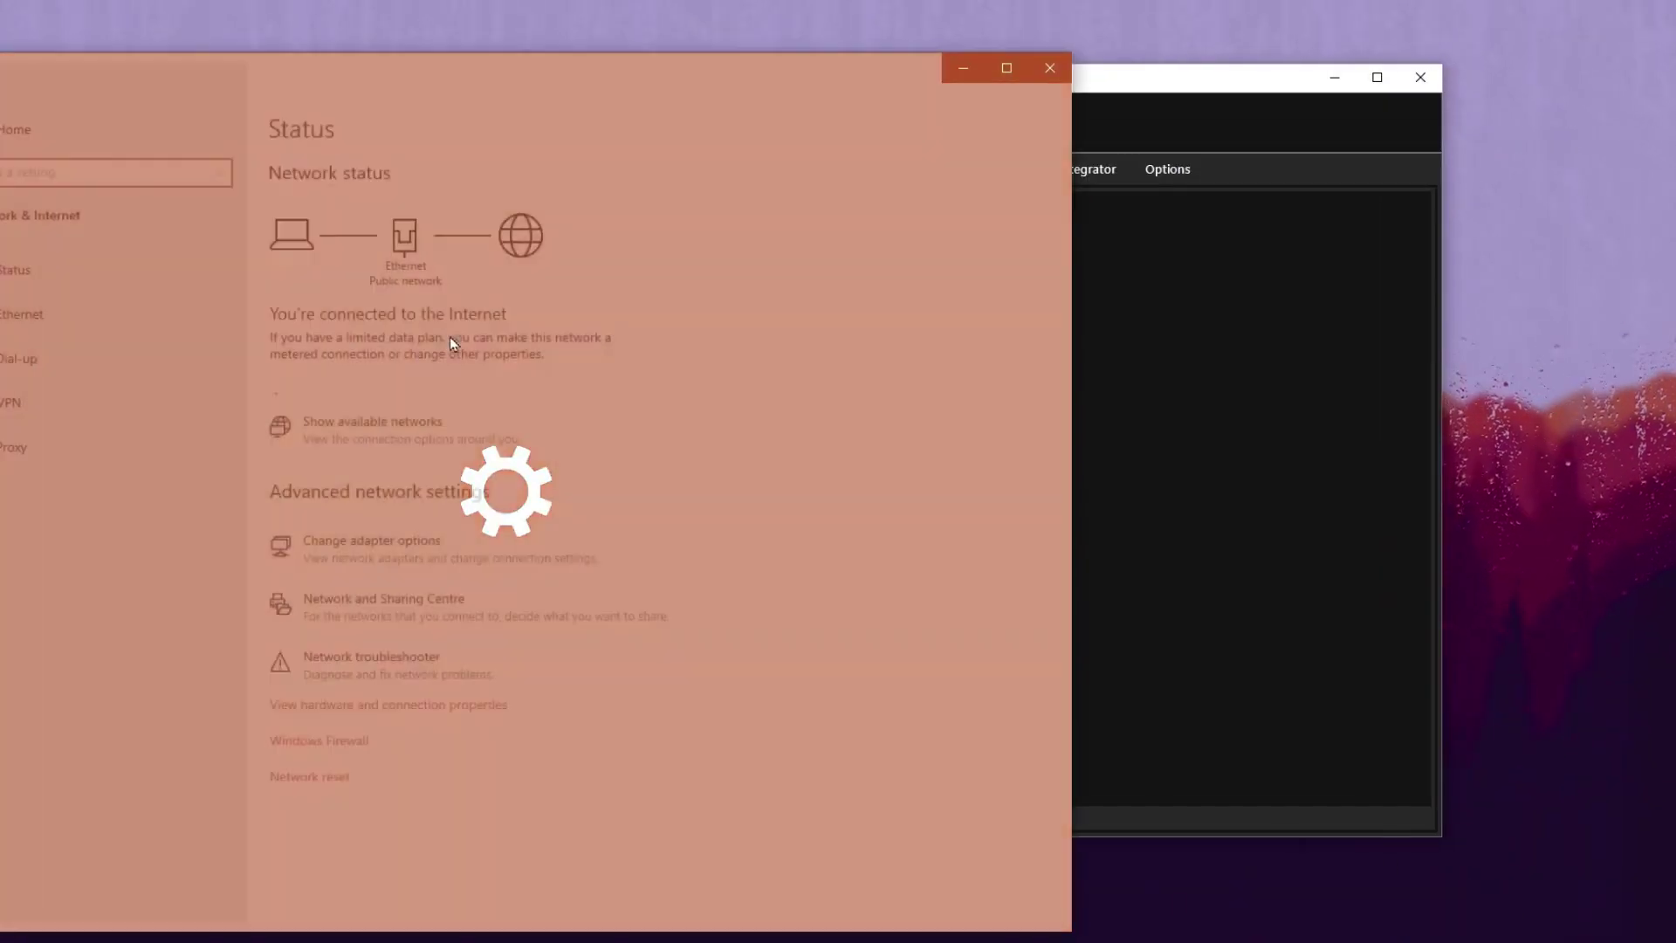
left_click(354, 637)
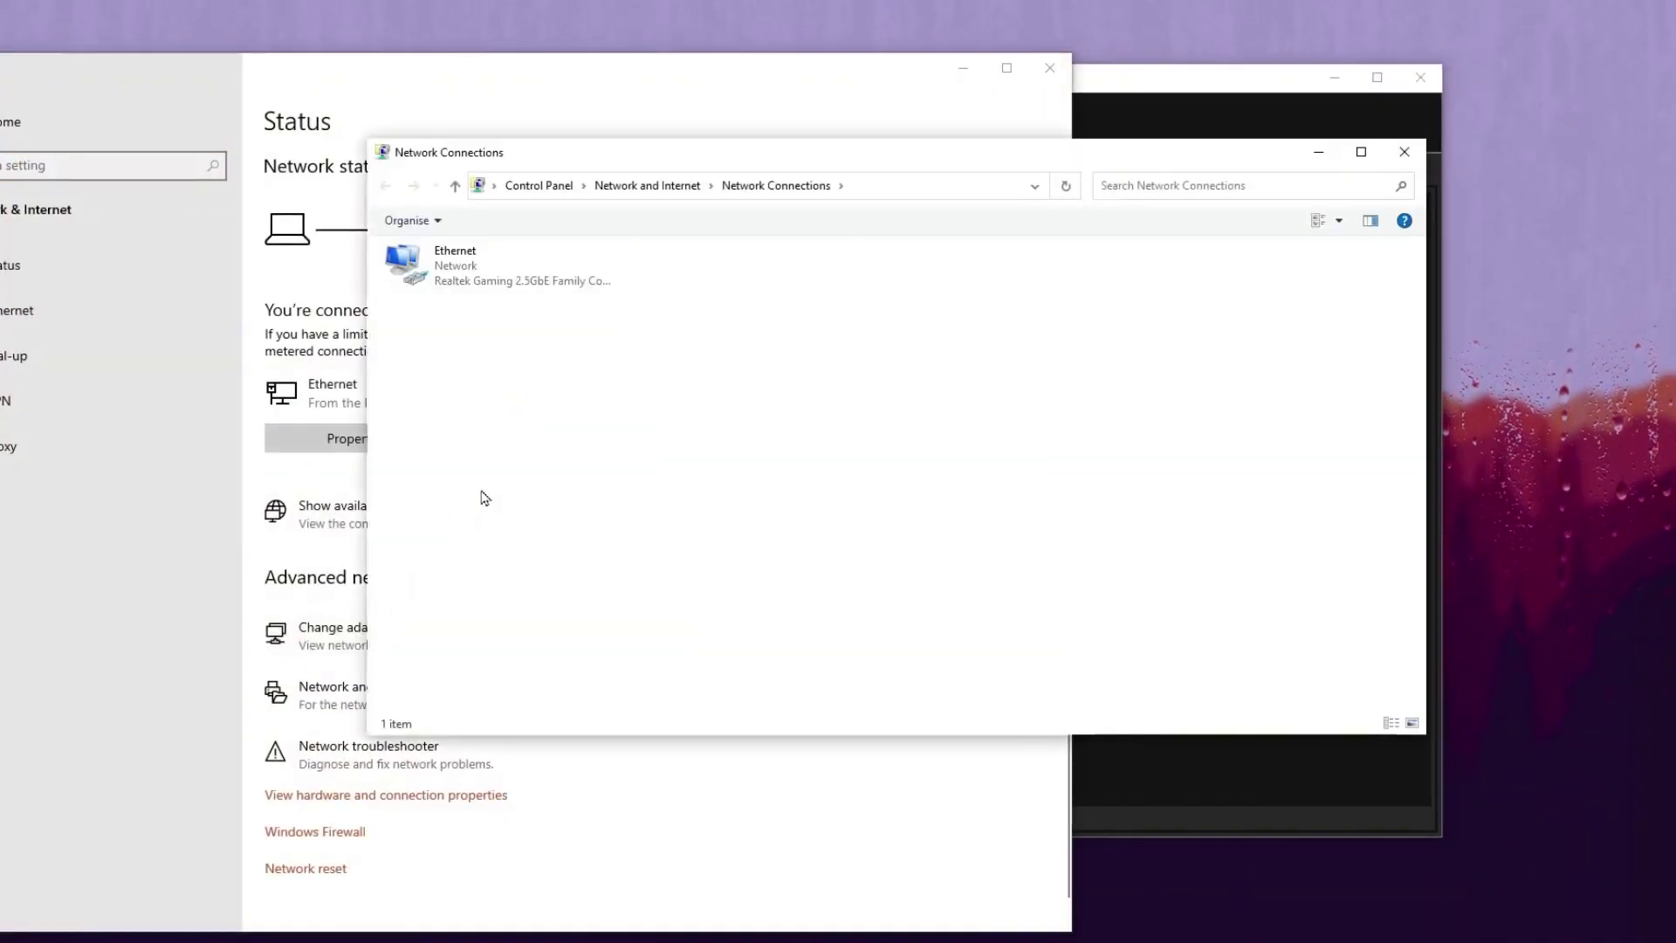
right_click(479, 274)
left_click(540, 456)
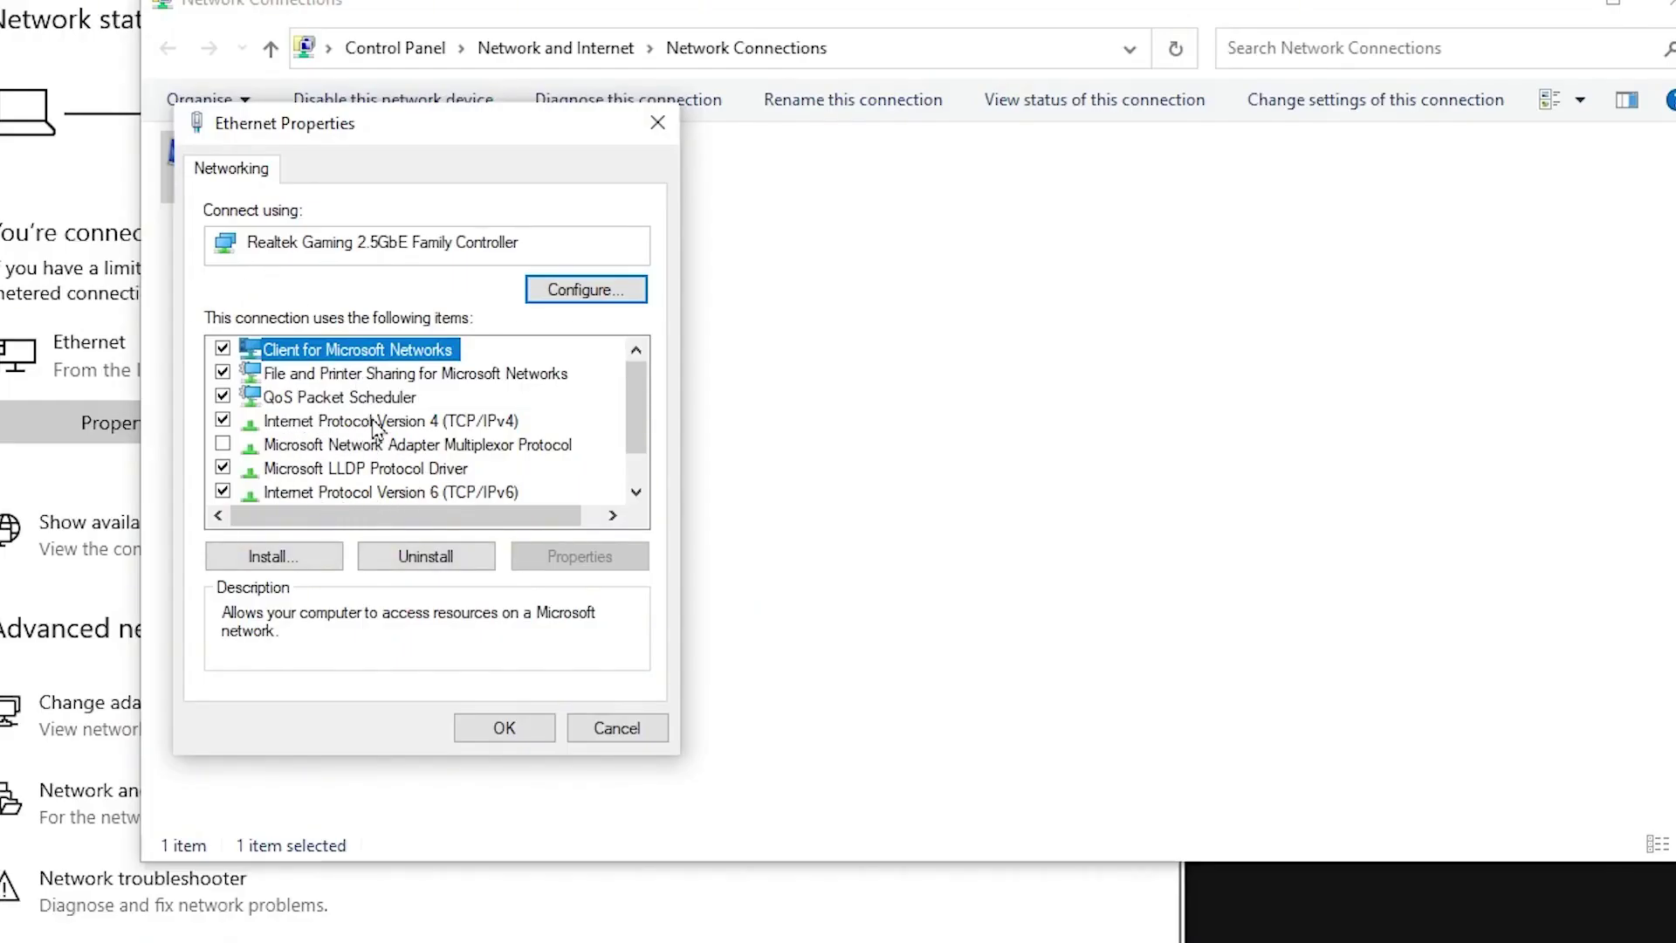
double_click(376, 423)
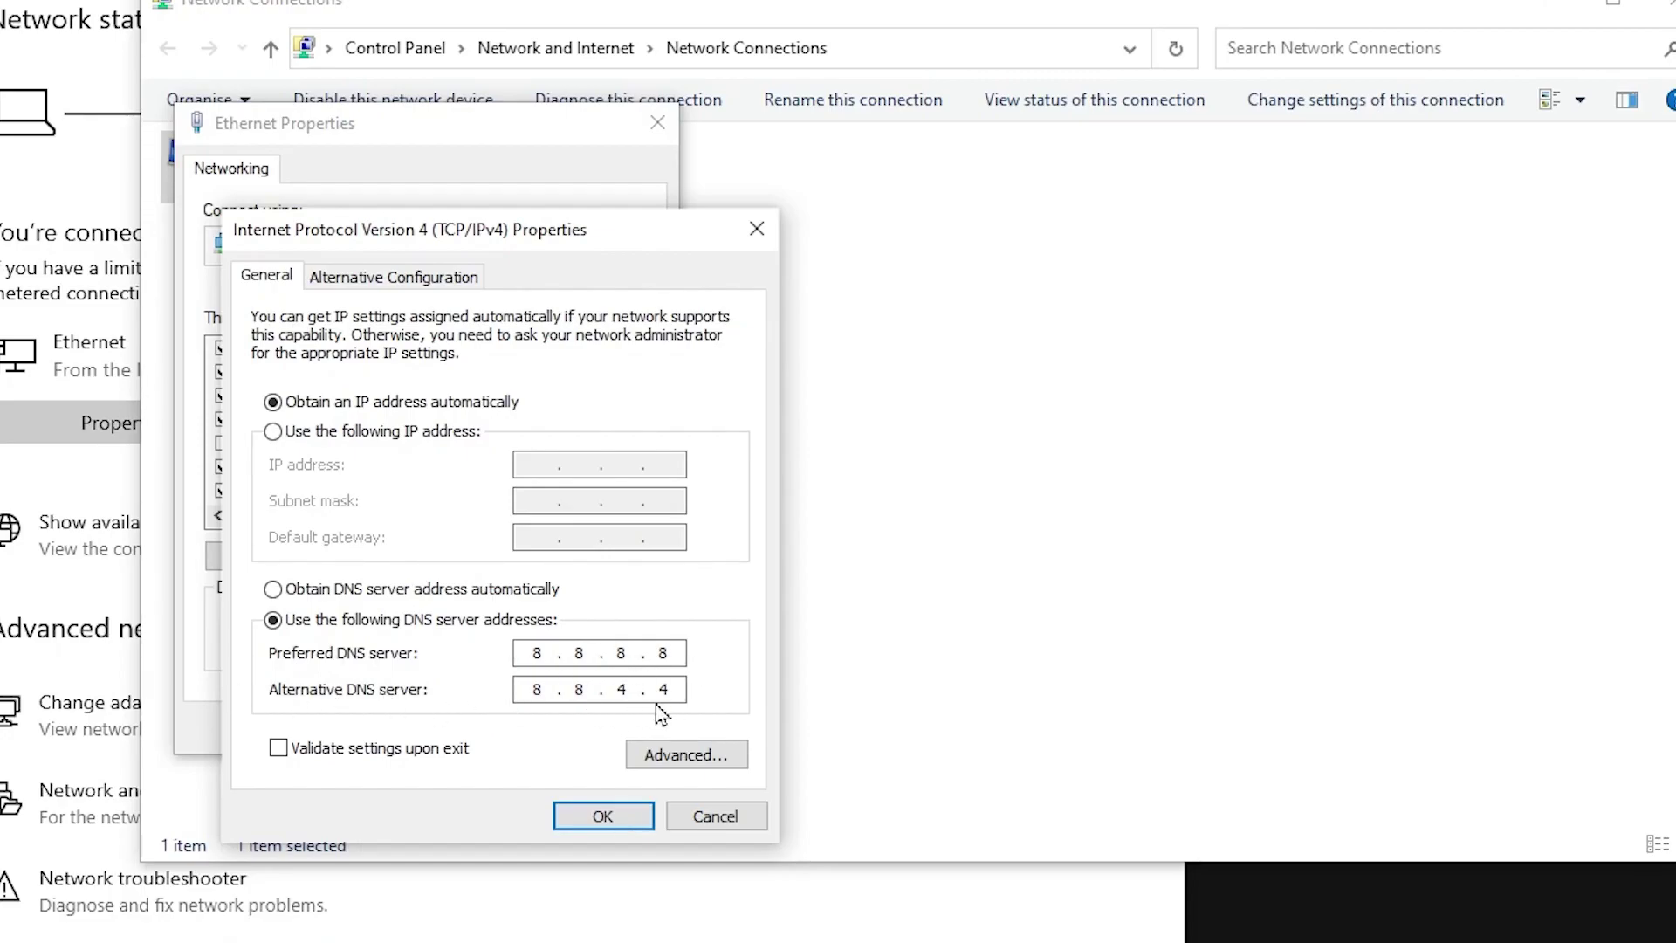
left_click(616, 819)
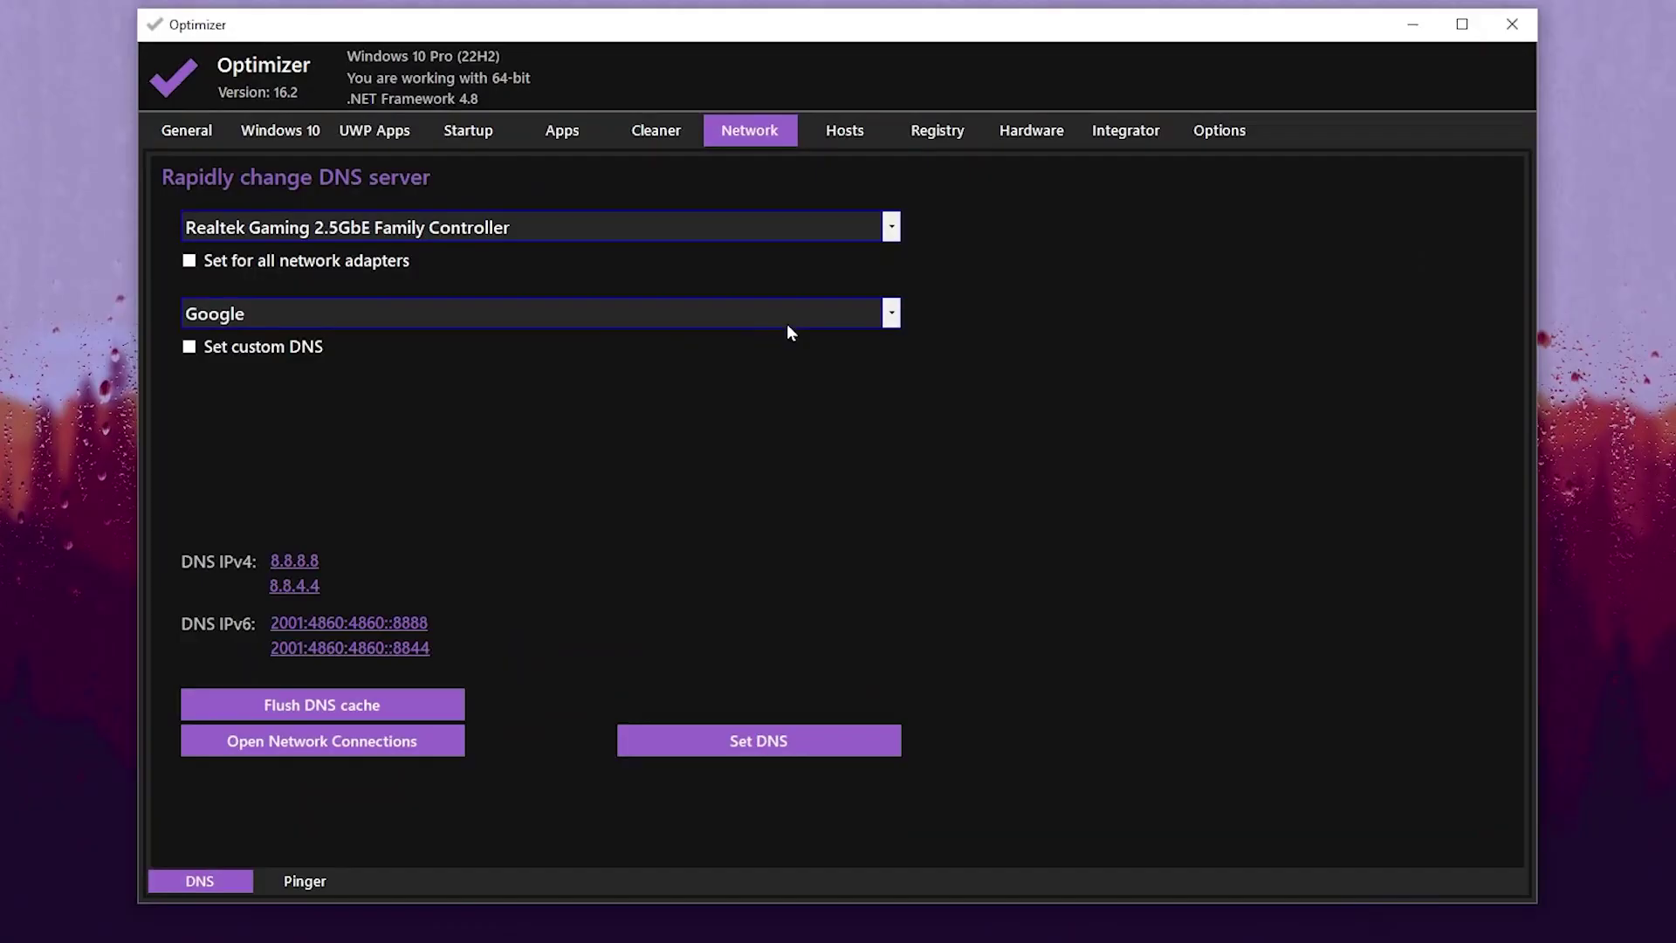
On the Registry page, enable all eight fixes from Task Manager to Registry Editor and apply them
left_click(976, 138)
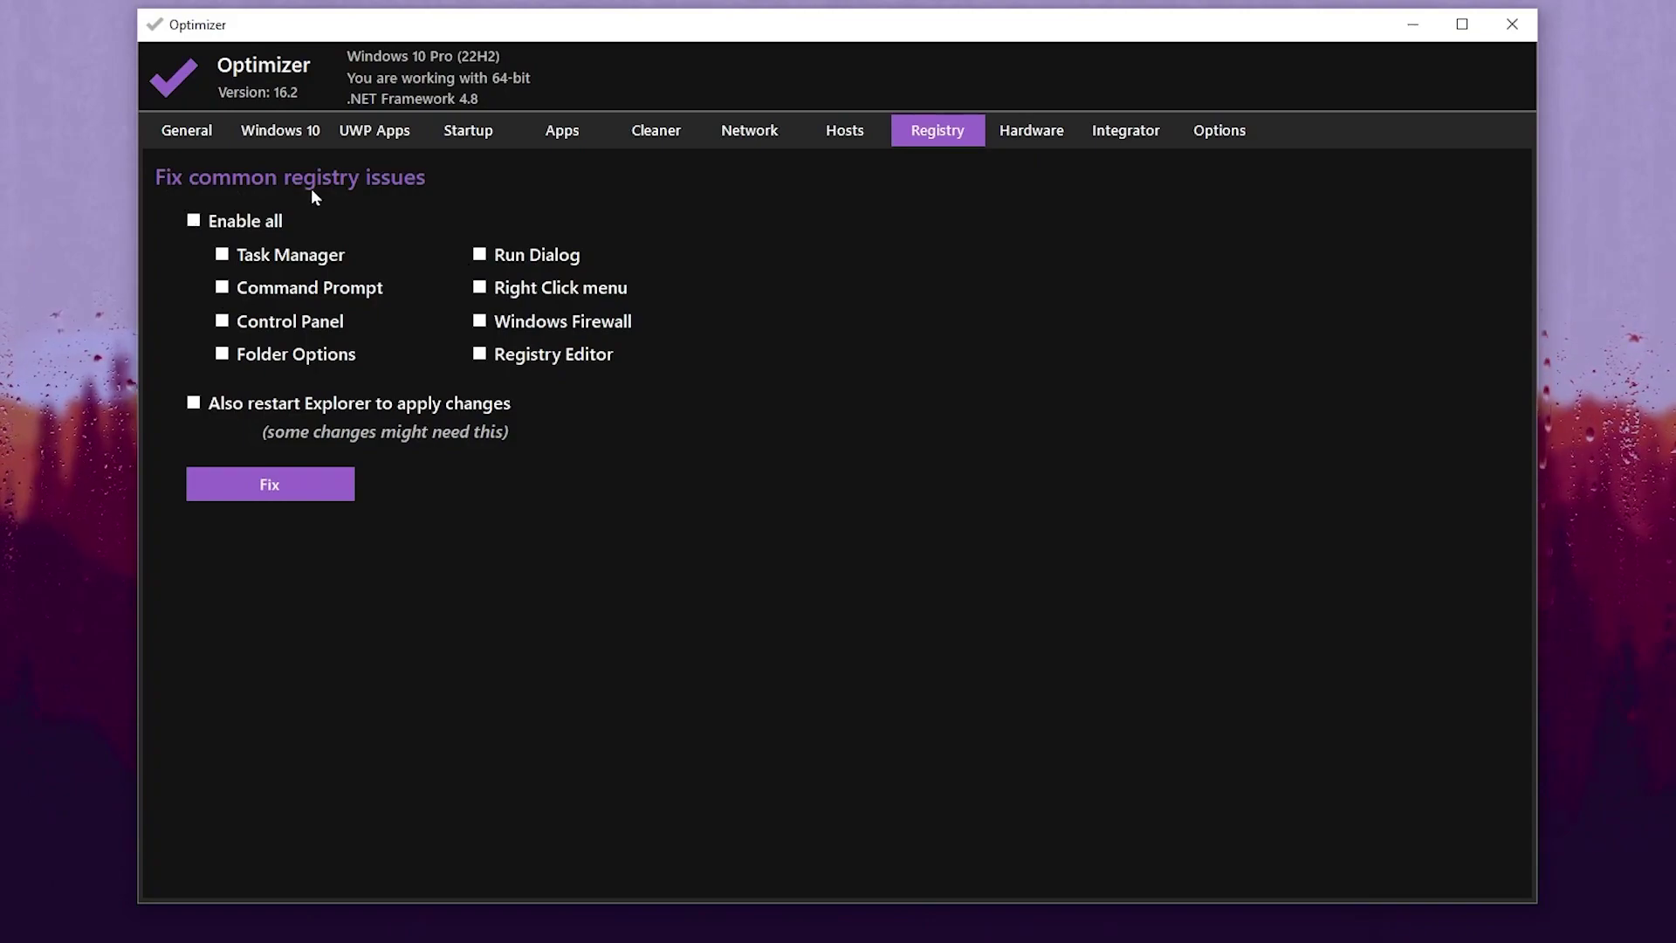
left_click(191, 225)
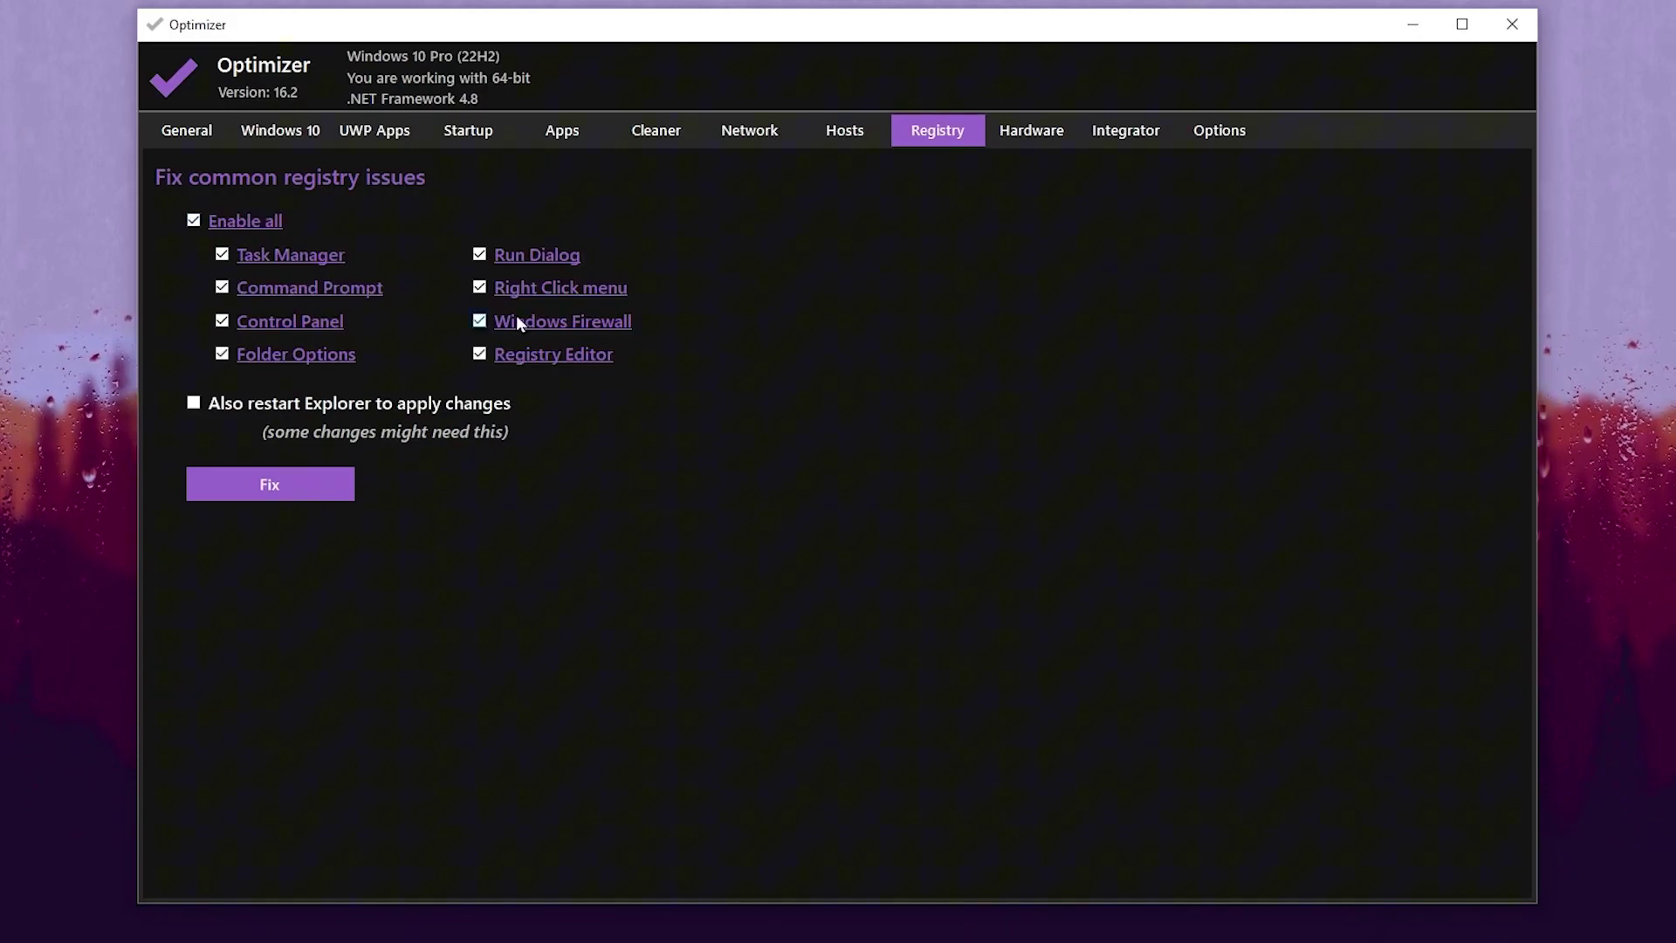
left_click(287, 482)
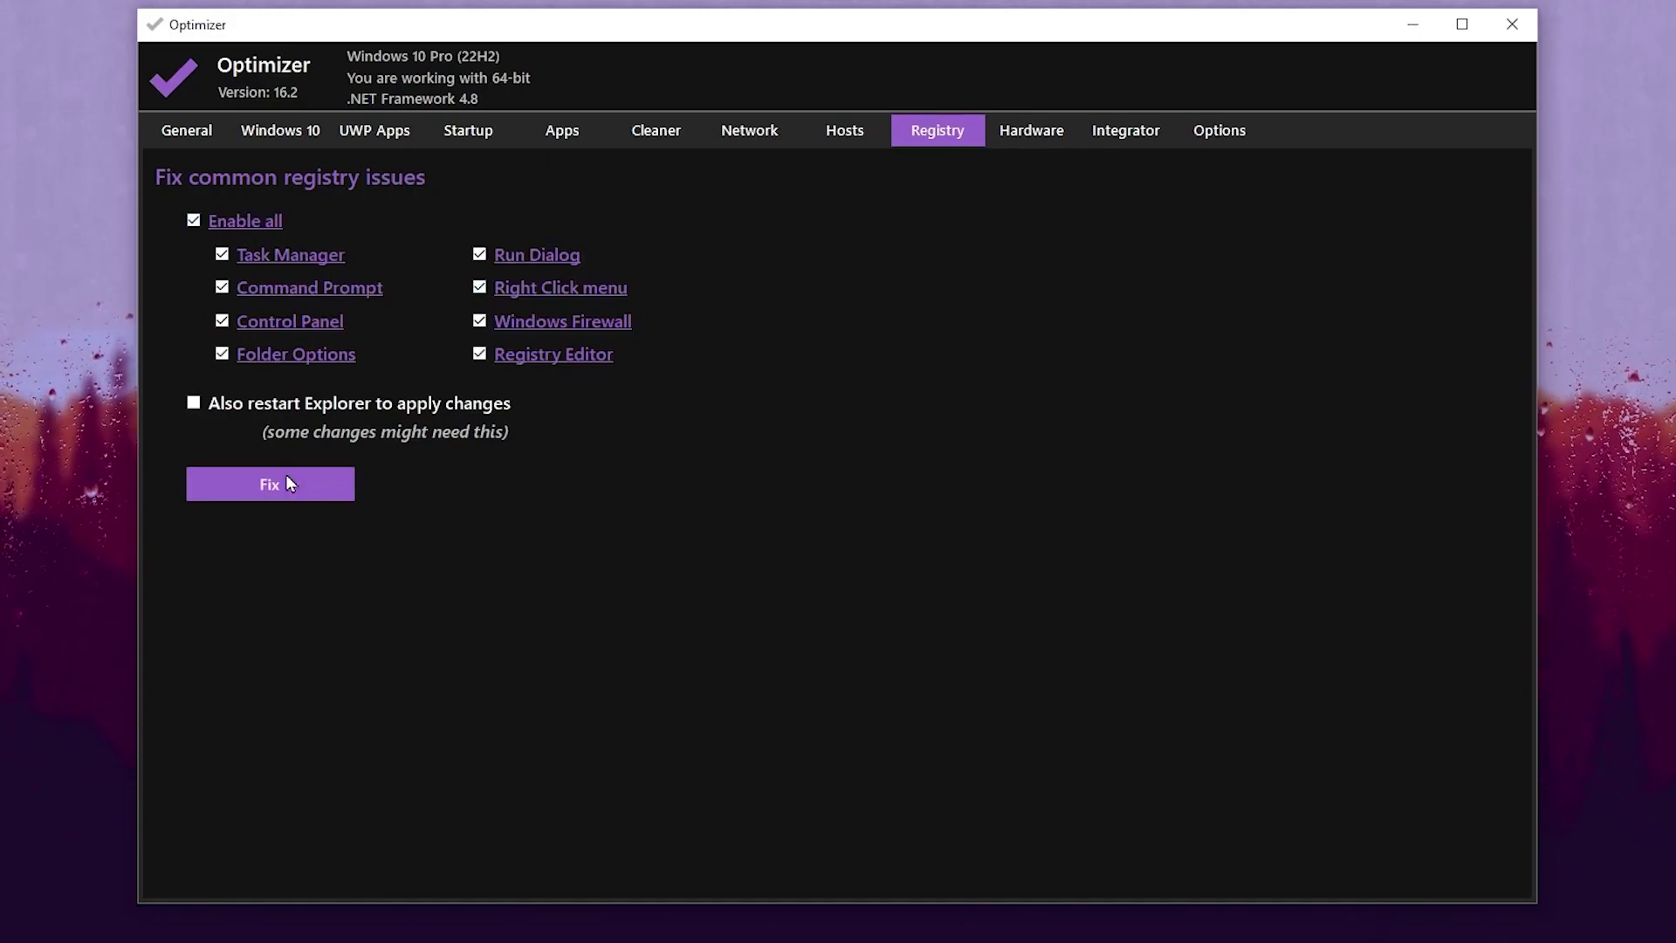